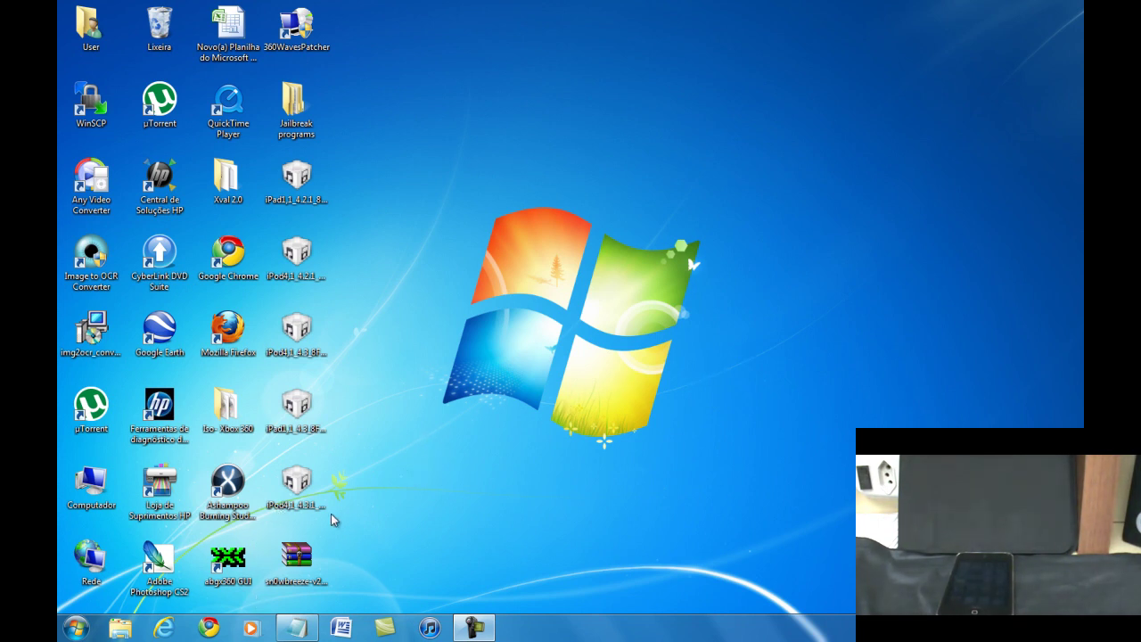
click(298, 573)
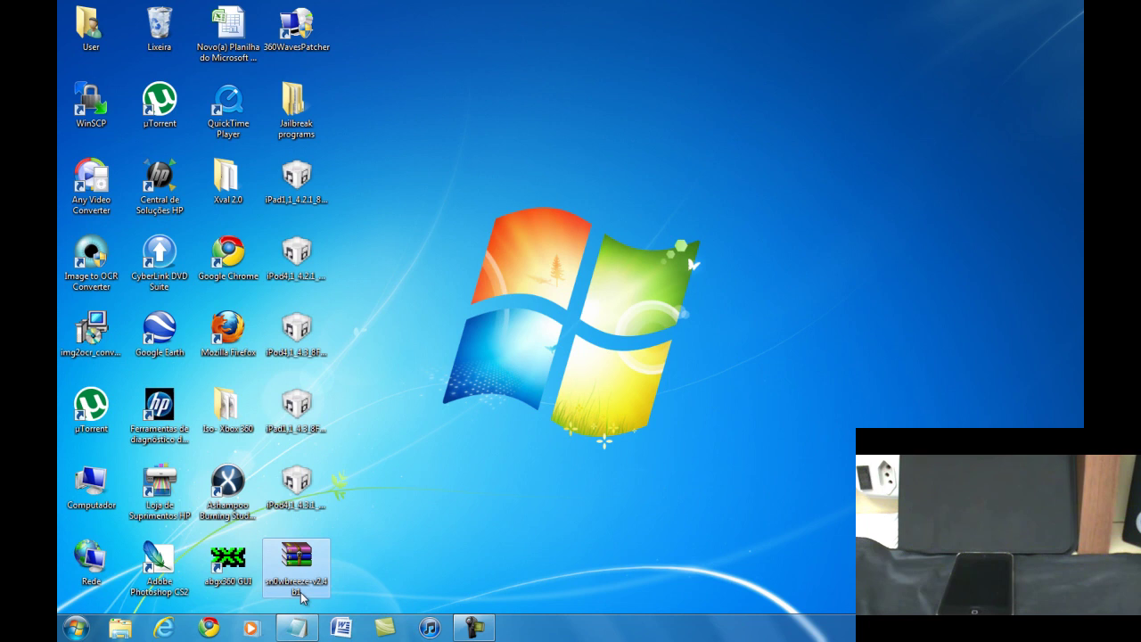
click(502, 414)
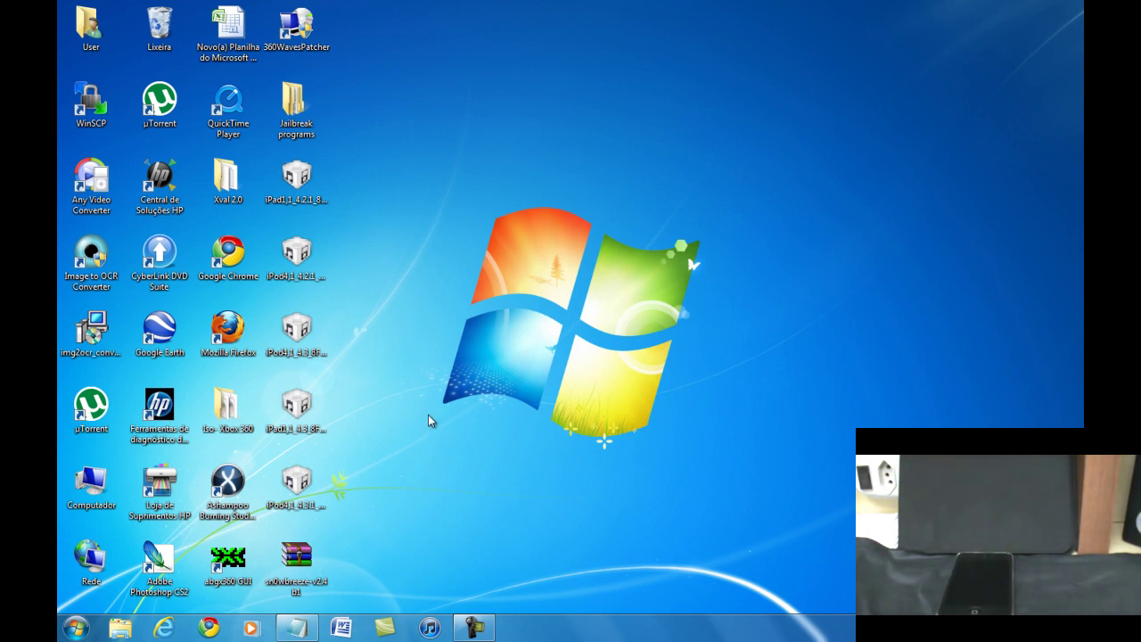
click(308, 482)
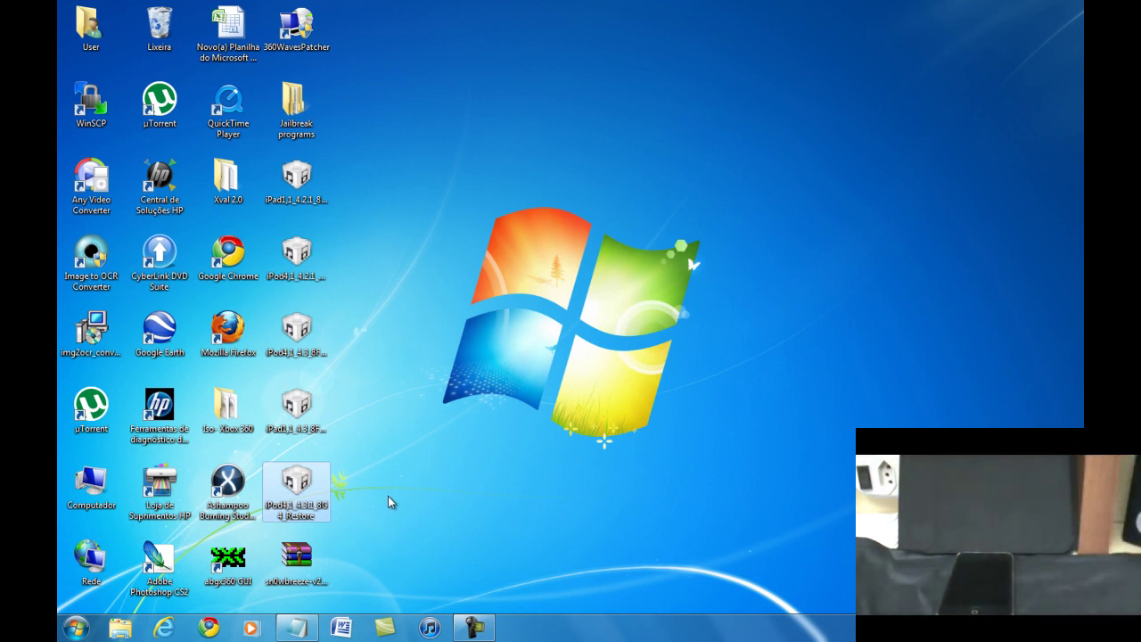
click(429, 480)
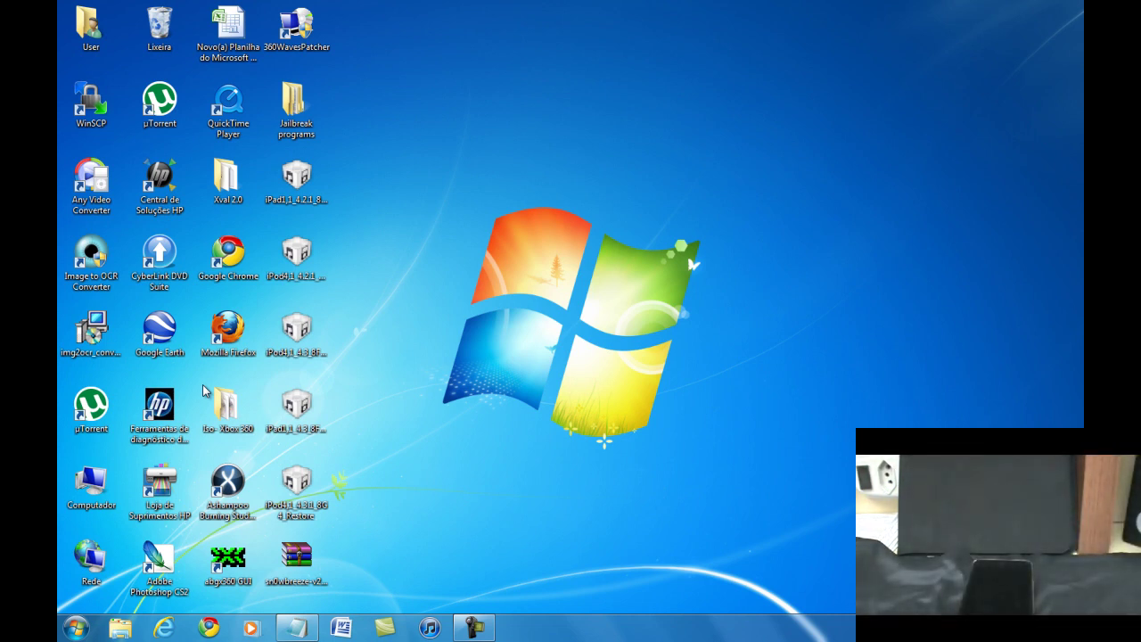
- Extract the sn0wbreeze application from the sn0wbreeze-v2.4b1 archive to the desktop and close the archive
click(287, 565)
double_click(287, 565)
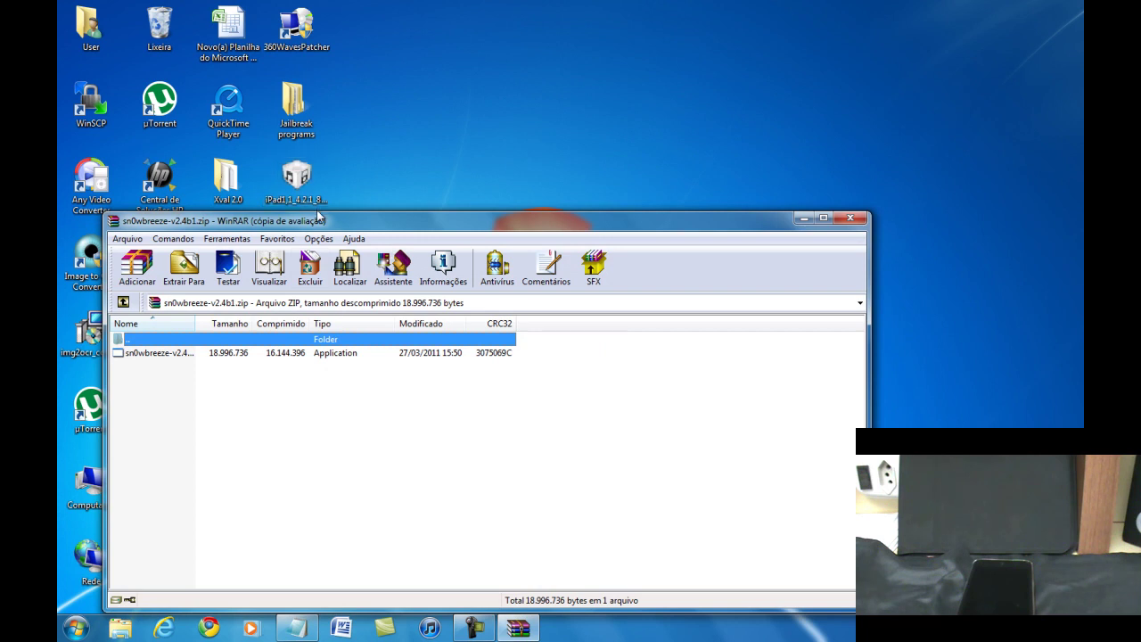
click(586, 357)
drag(537, 217, 865, 7)
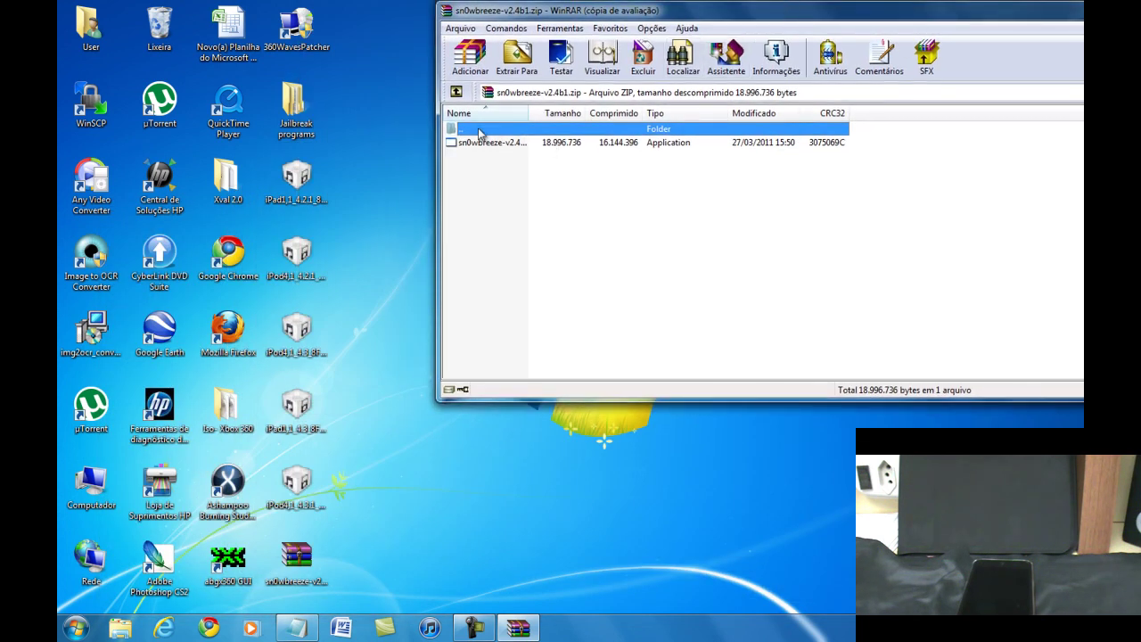
drag(486, 148, 355, 519)
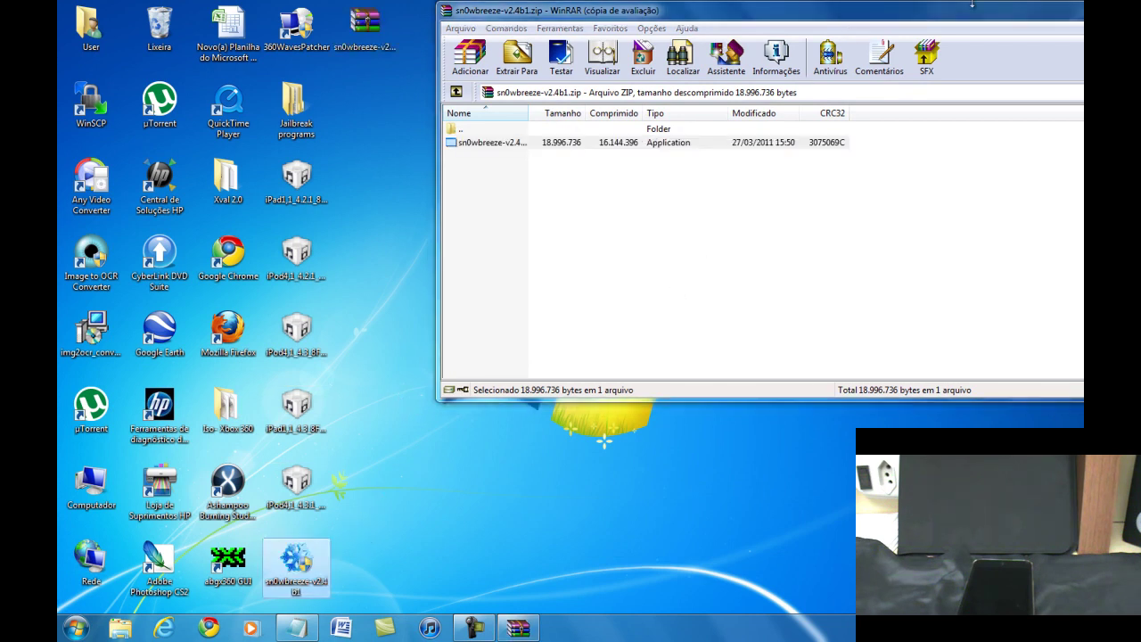
drag(1048, 17, 880, 141)
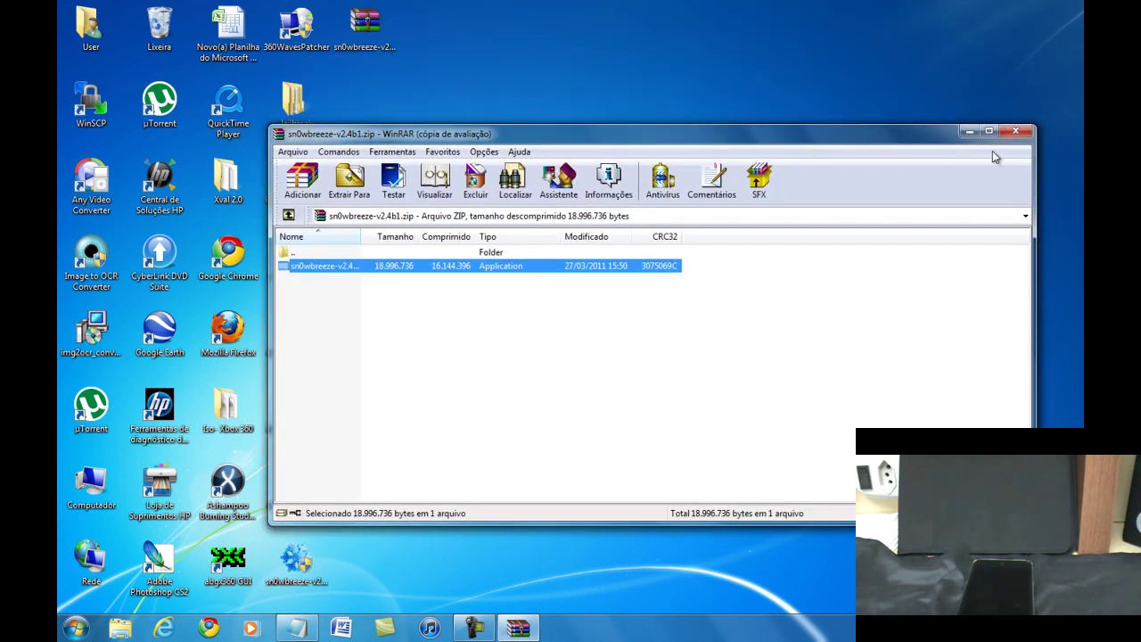
click(1007, 131)
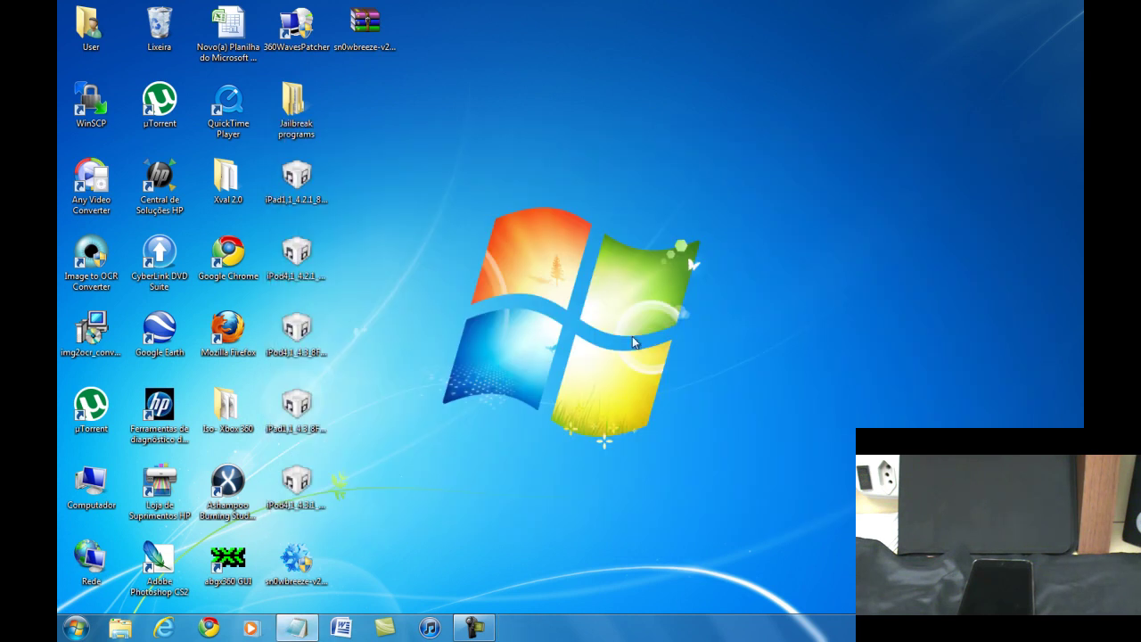
- Set the extracted sn0wbreeze-v2.4b1 application to run in Windows XP (Service Pack 2) compatibility mode and as administrator
right_click(297, 569)
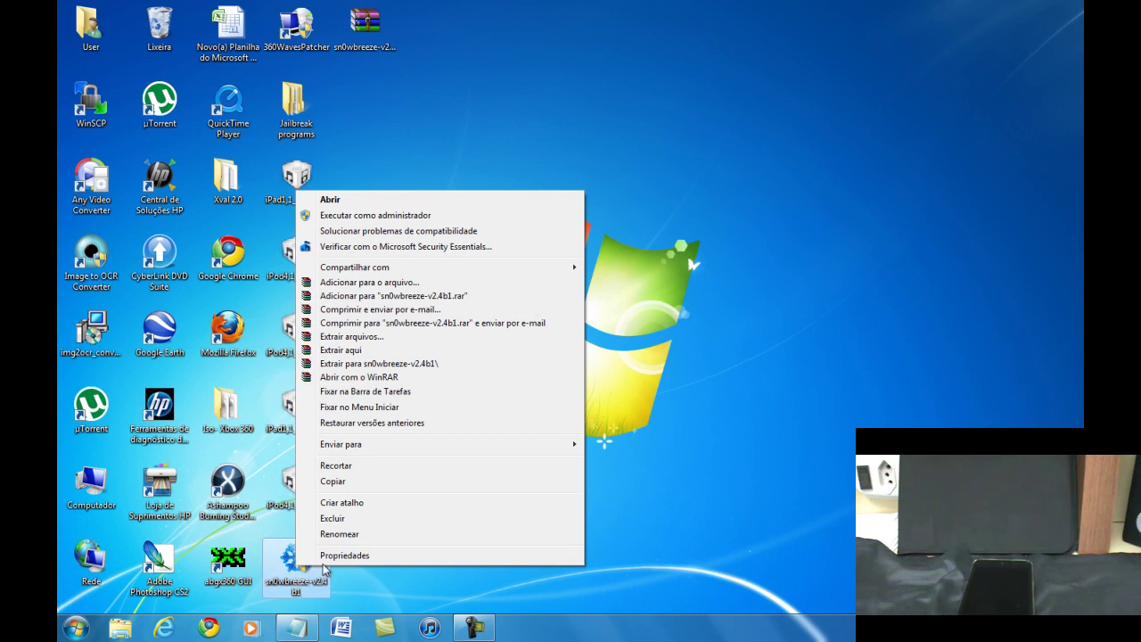
click(344, 555)
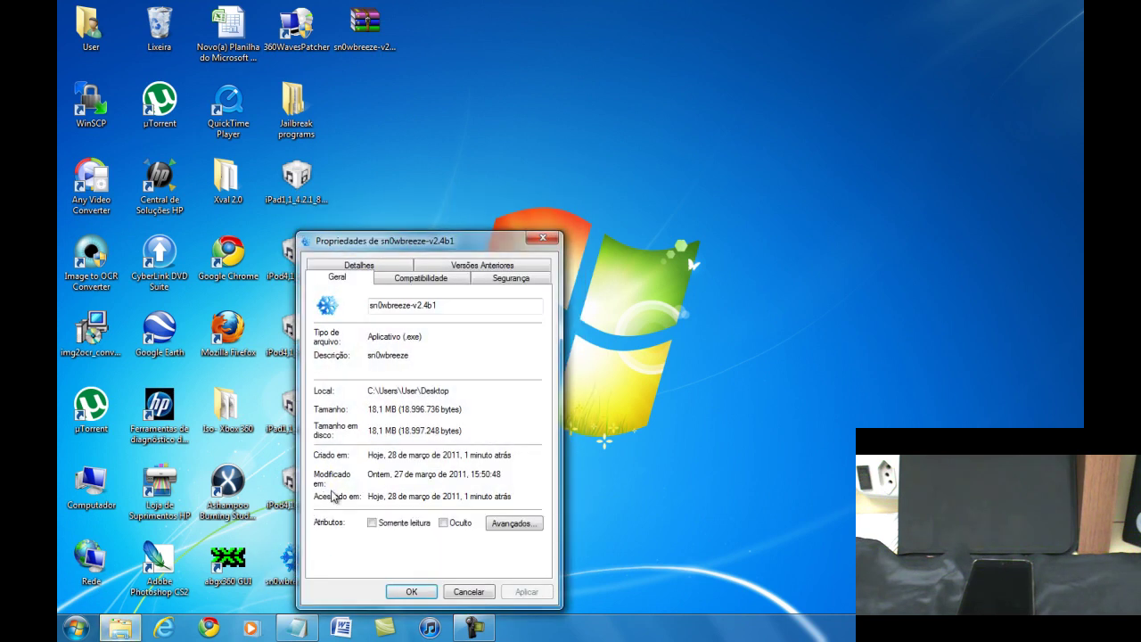
click(429, 278)
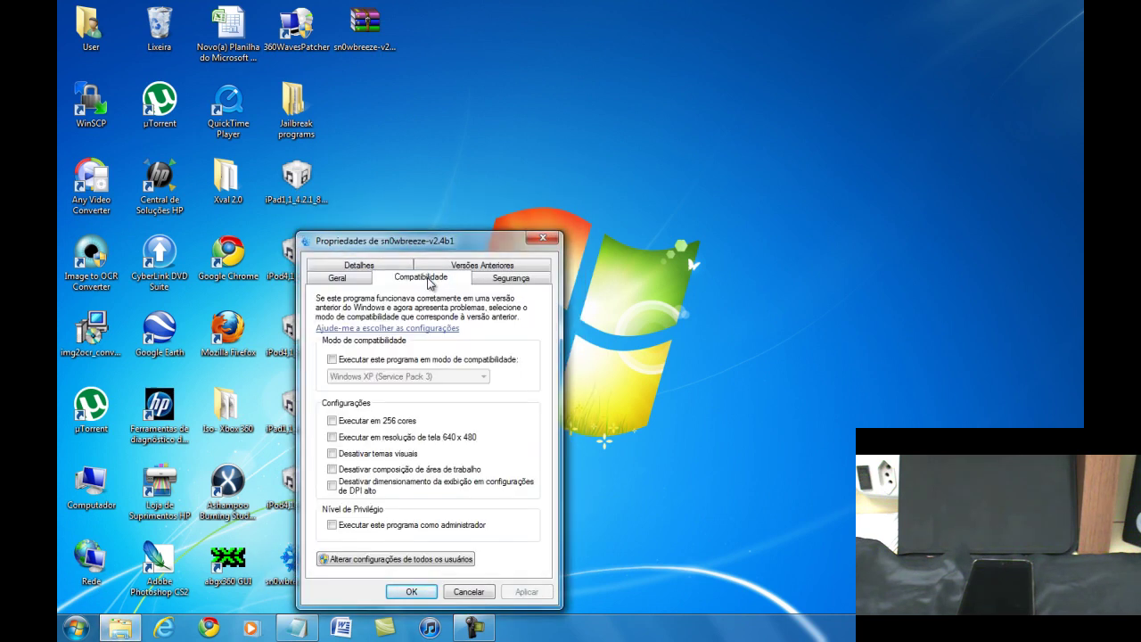
click(333, 359)
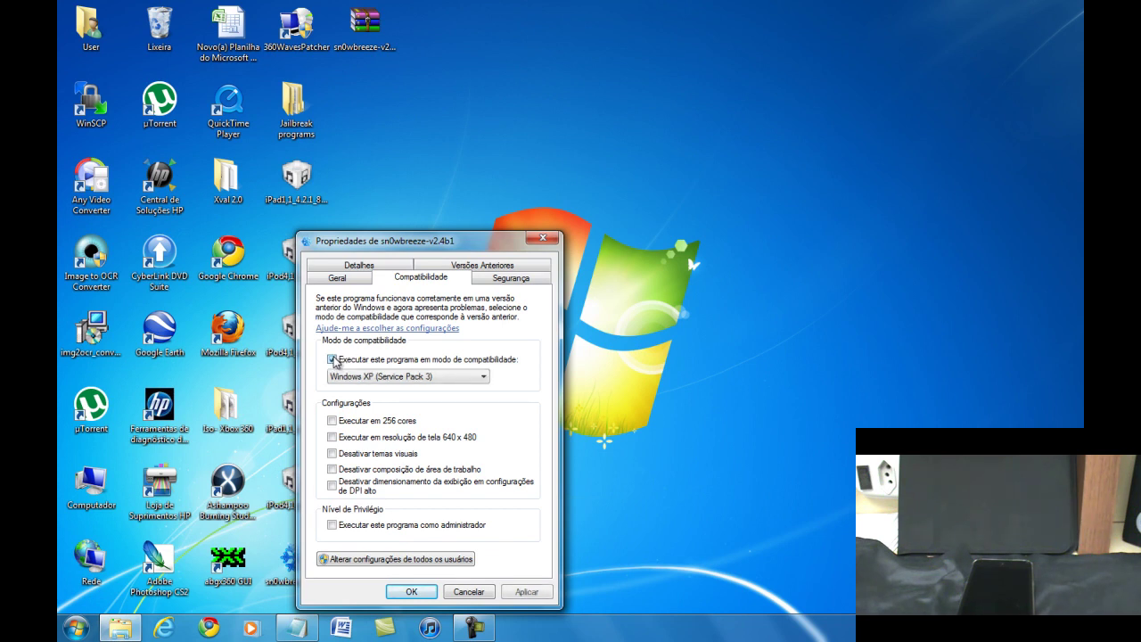
click(364, 377)
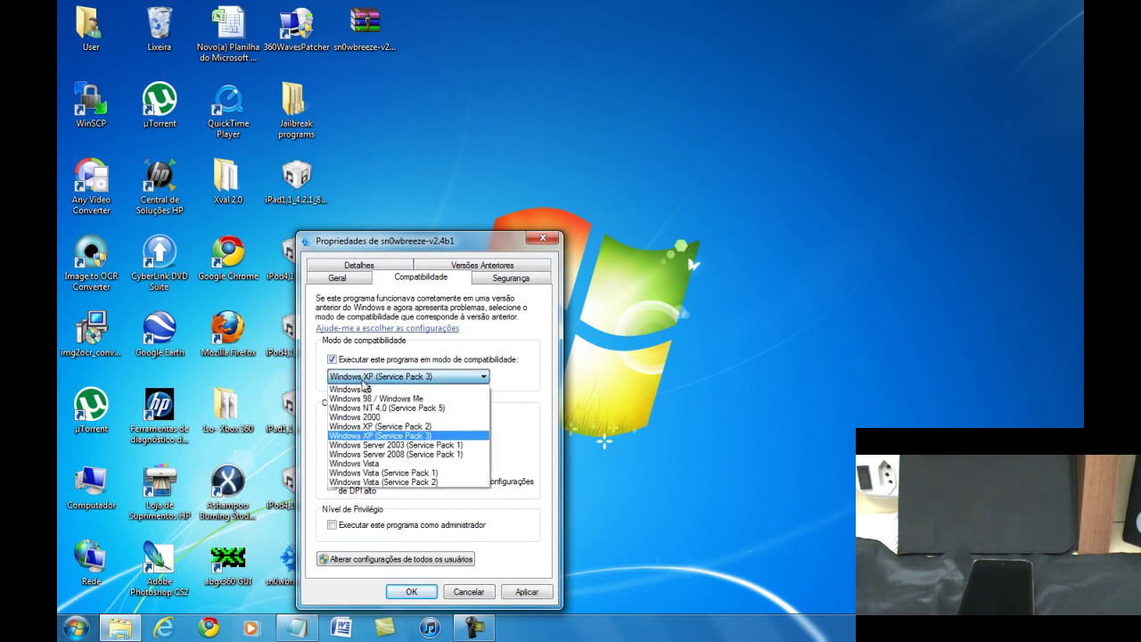
click(355, 427)
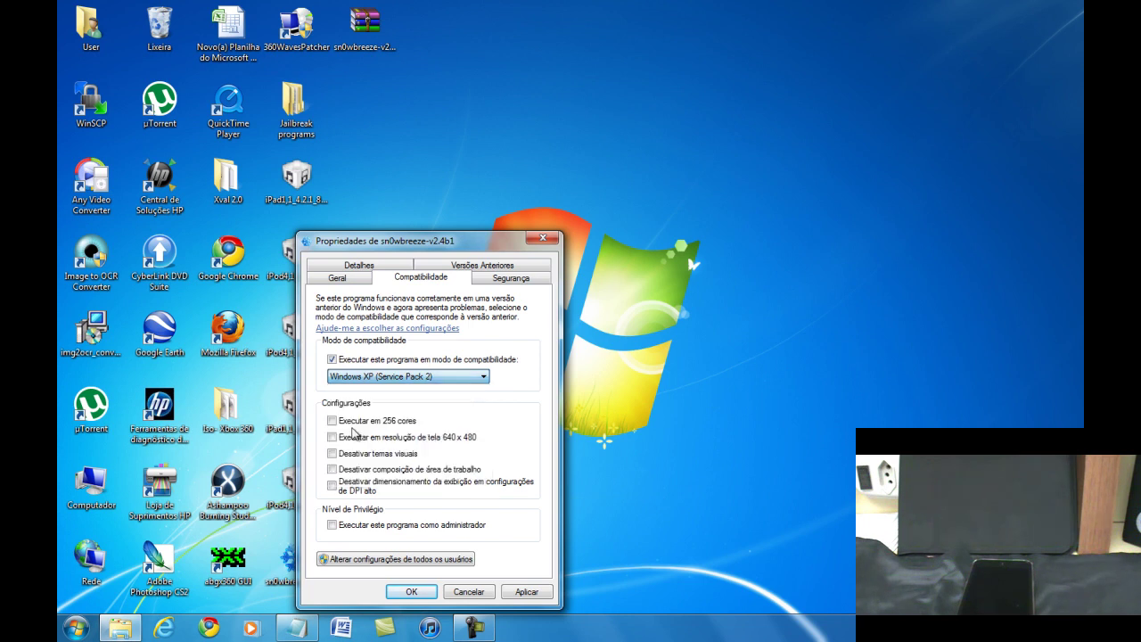
click(332, 525)
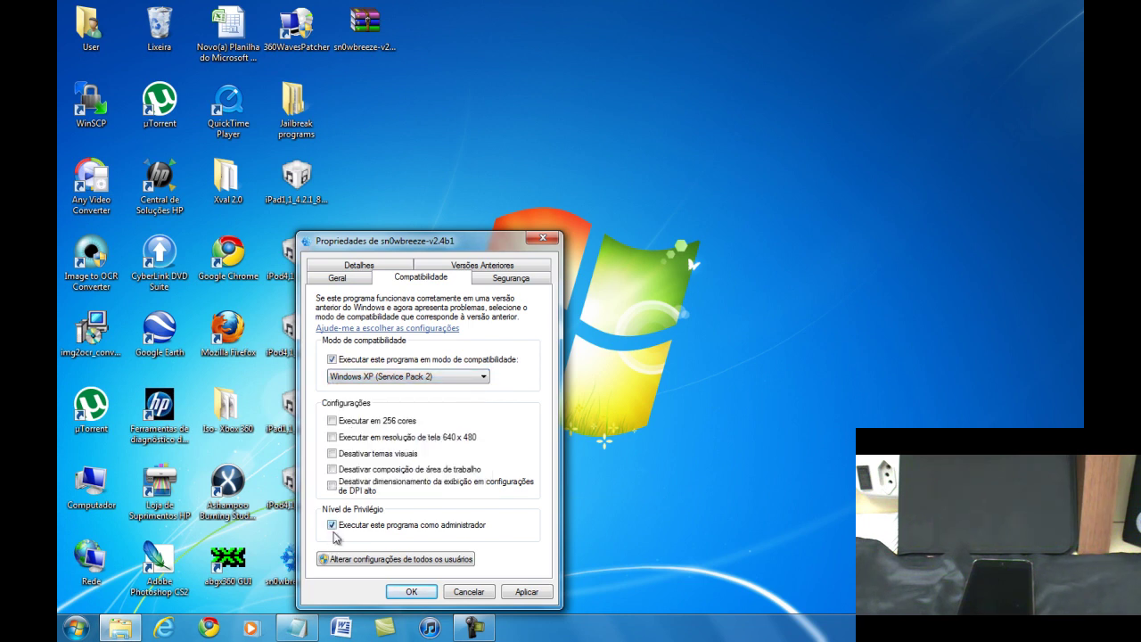
click(523, 594)
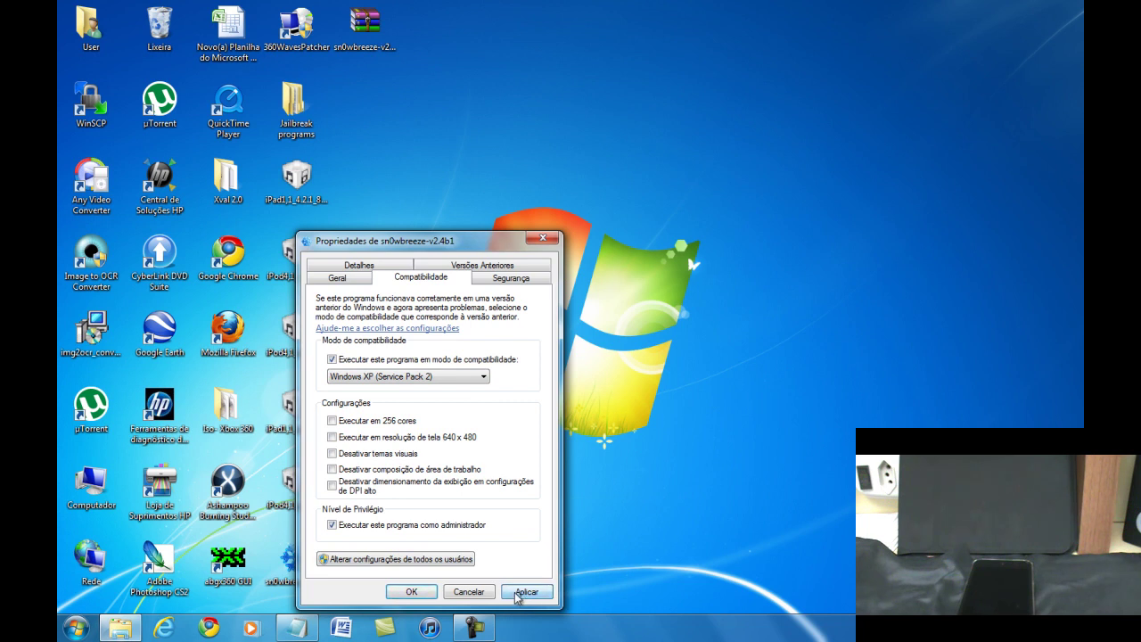
click(427, 591)
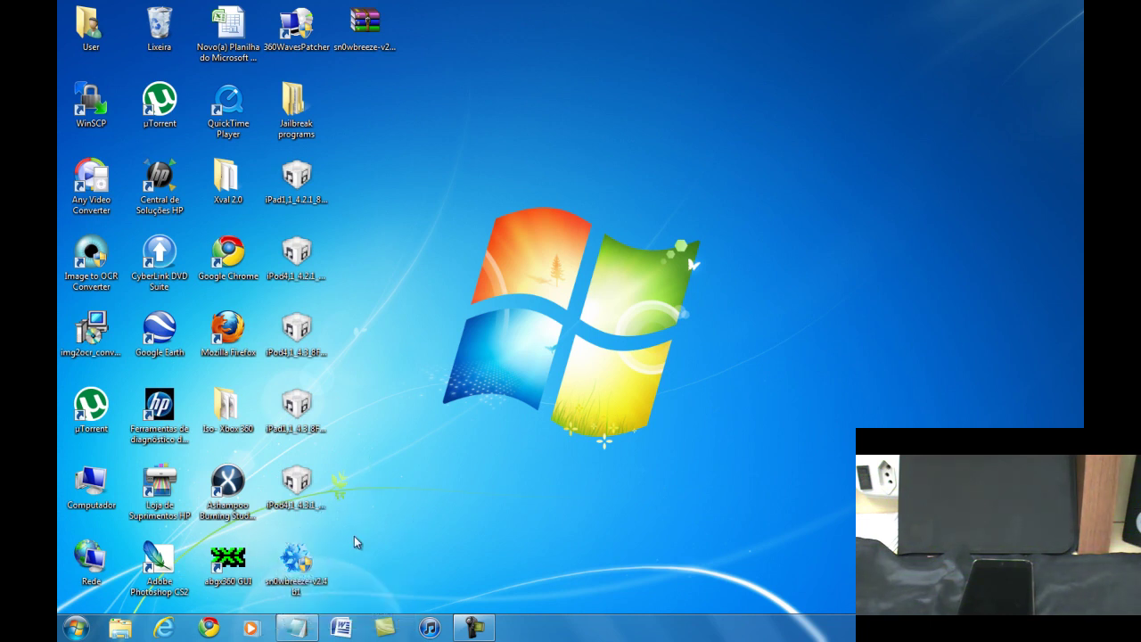
- Run sn0wbreeze-v2.4b1 as administrator and dismiss its disclaimer and credits
right_click(301, 563)
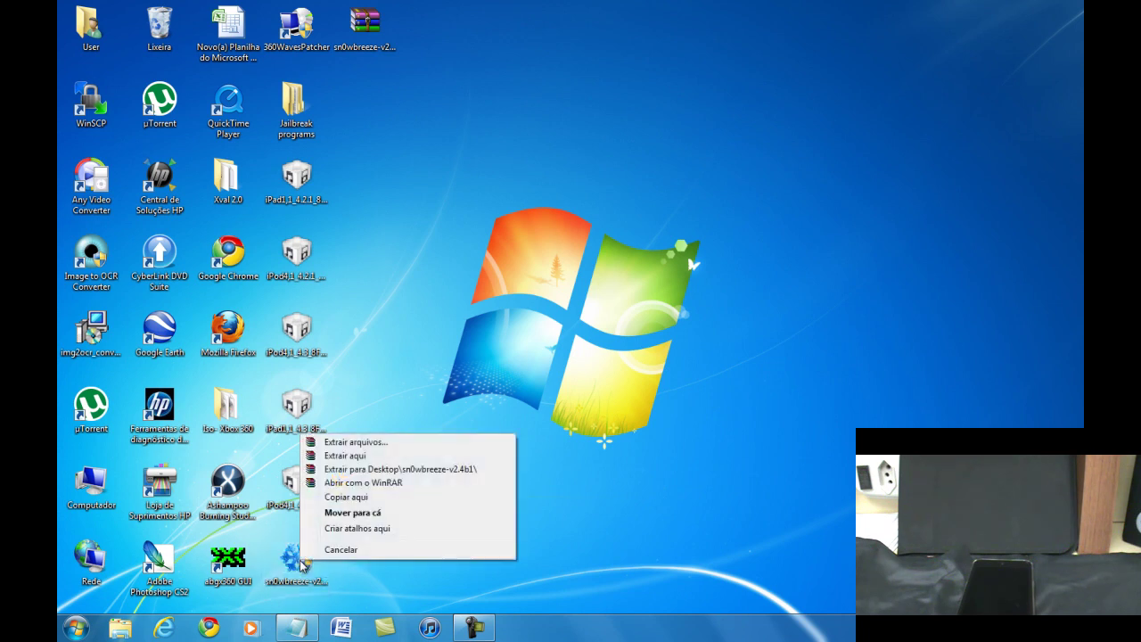
click(348, 589)
right_click(318, 578)
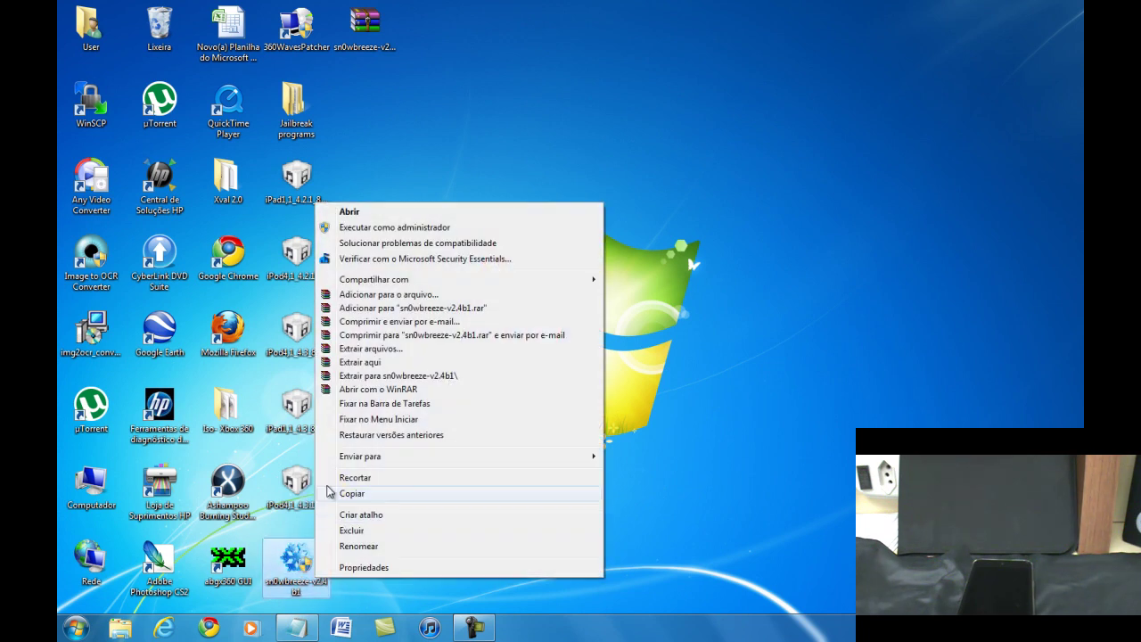
click(400, 227)
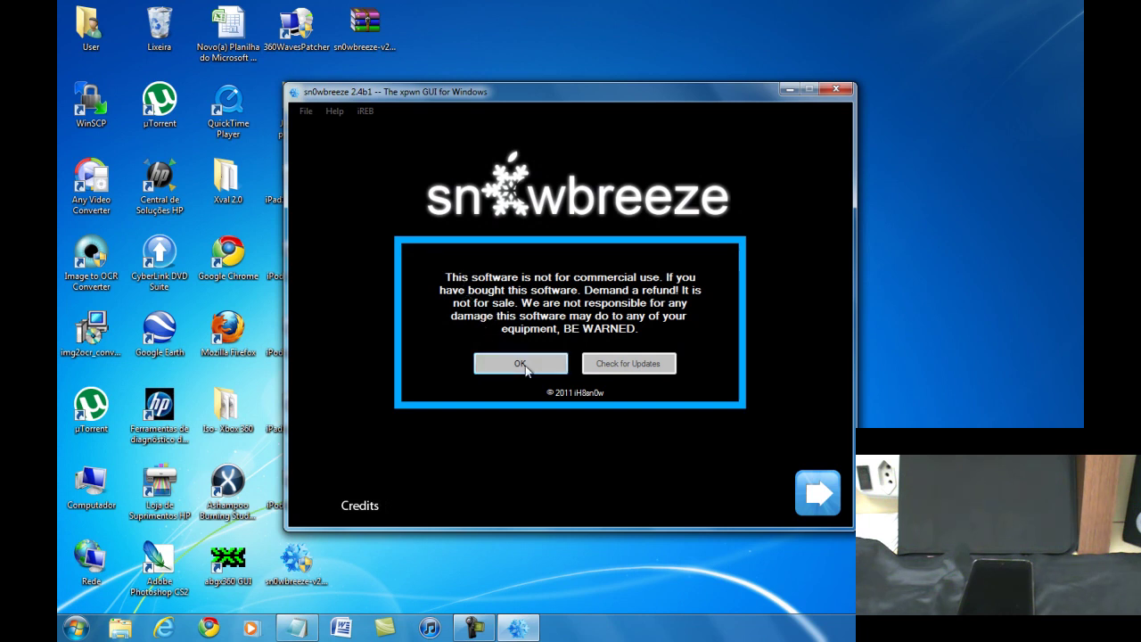
click(525, 365)
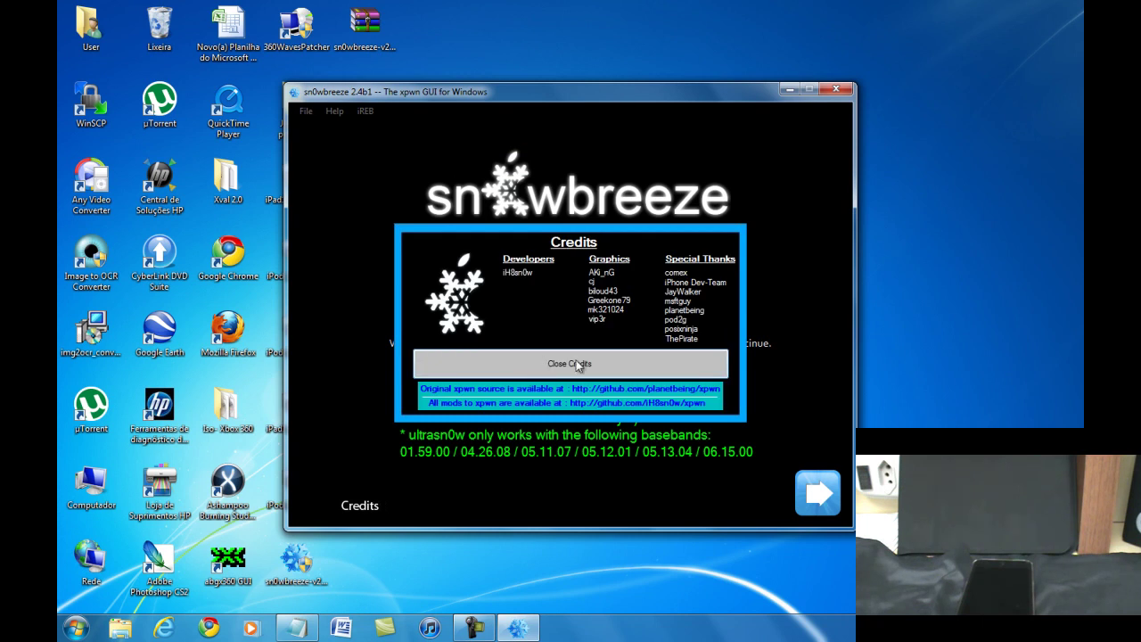
click(572, 366)
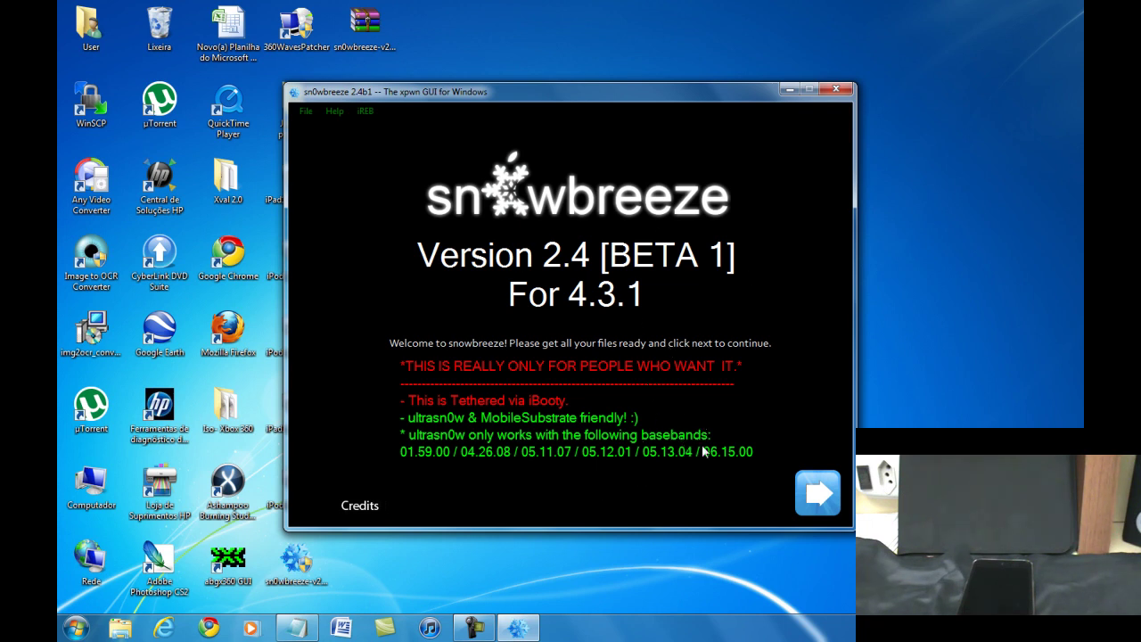
- Load the iPod4,1_4.3.1_8G4_Restore firmware file from the desktop into sn0wbreeze
click(815, 495)
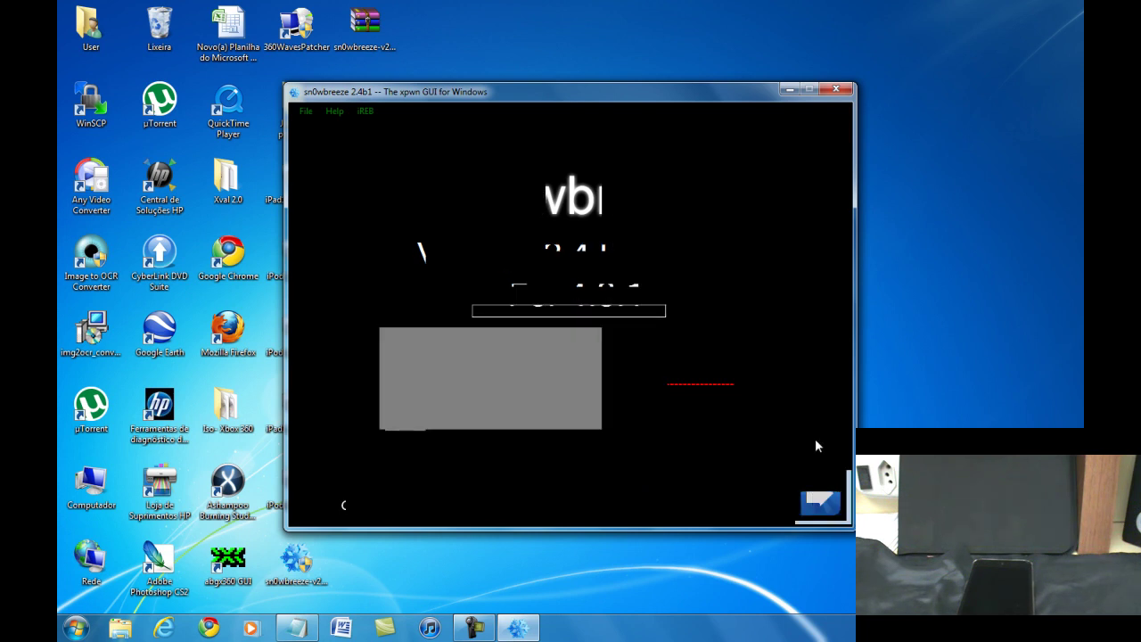
click(678, 378)
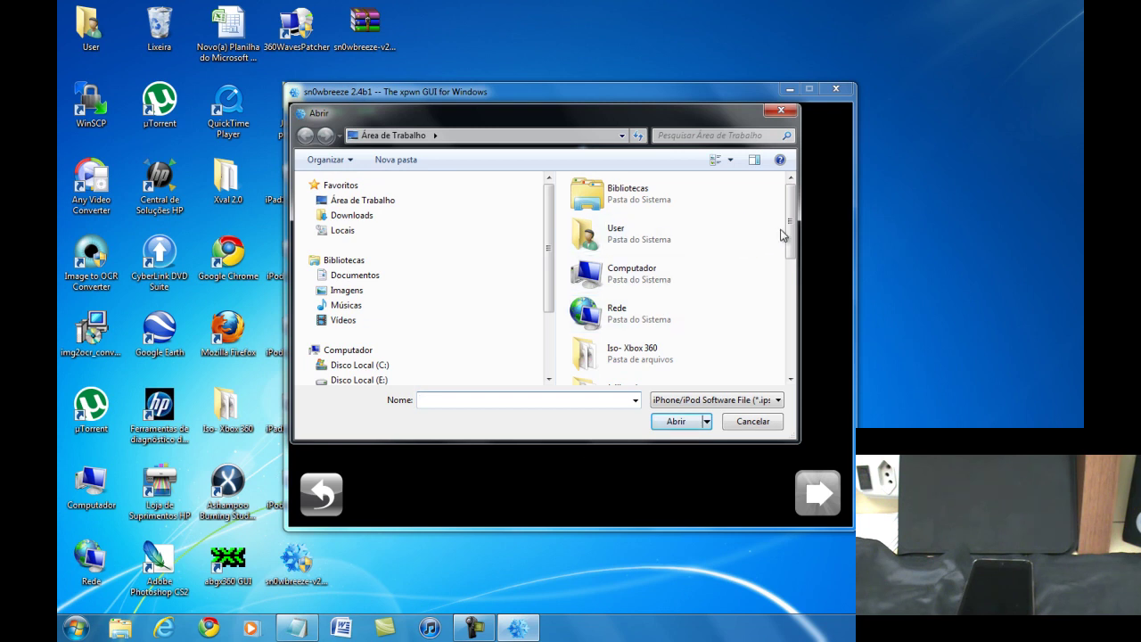
drag(792, 224, 774, 347)
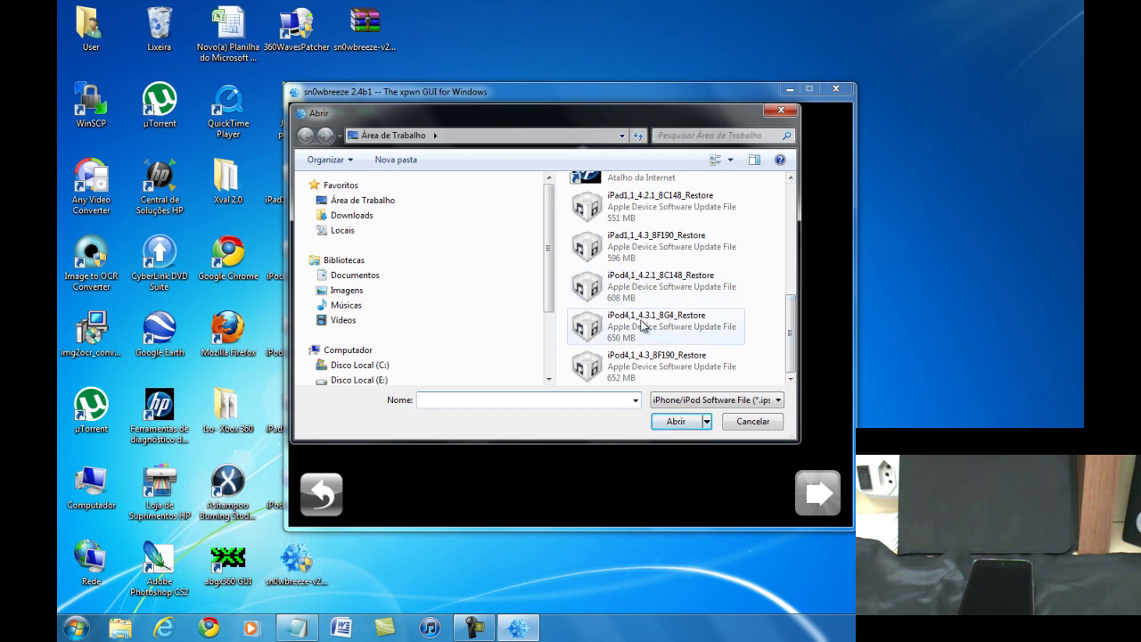
click(639, 327)
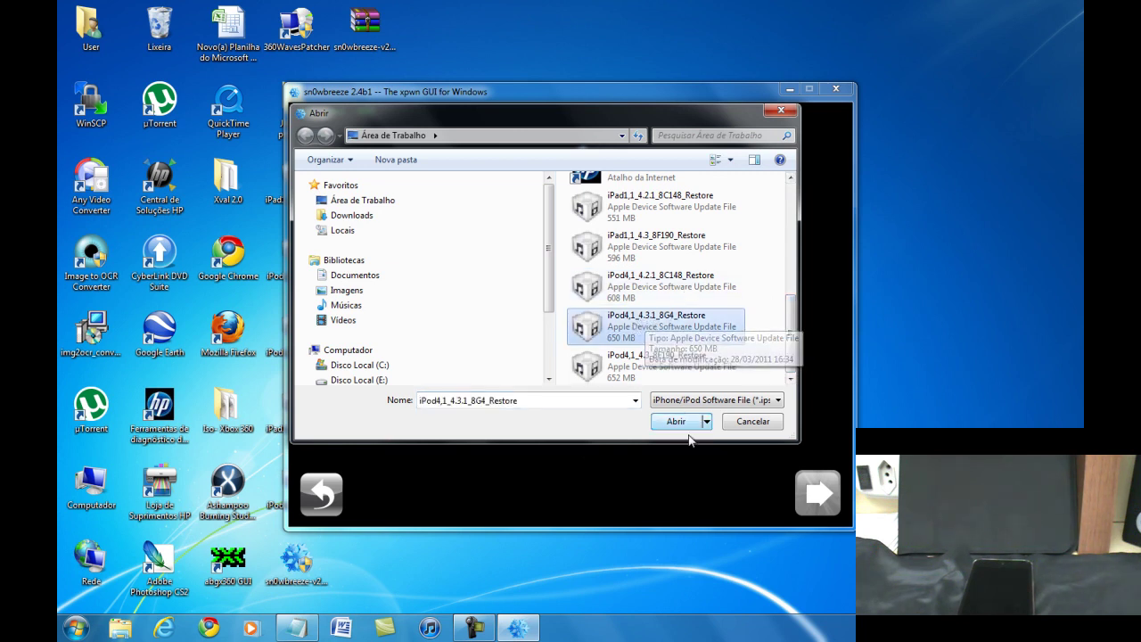
click(682, 427)
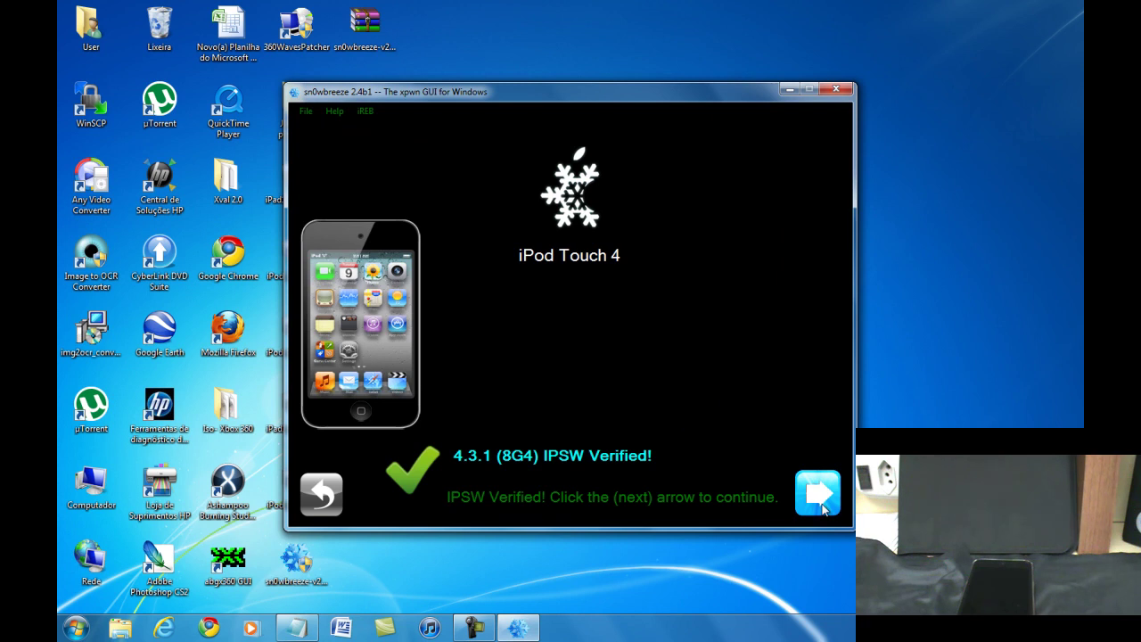
- Continue past the firmware verification and choose Expert Mode for building the custom firmware
click(822, 504)
click(625, 356)
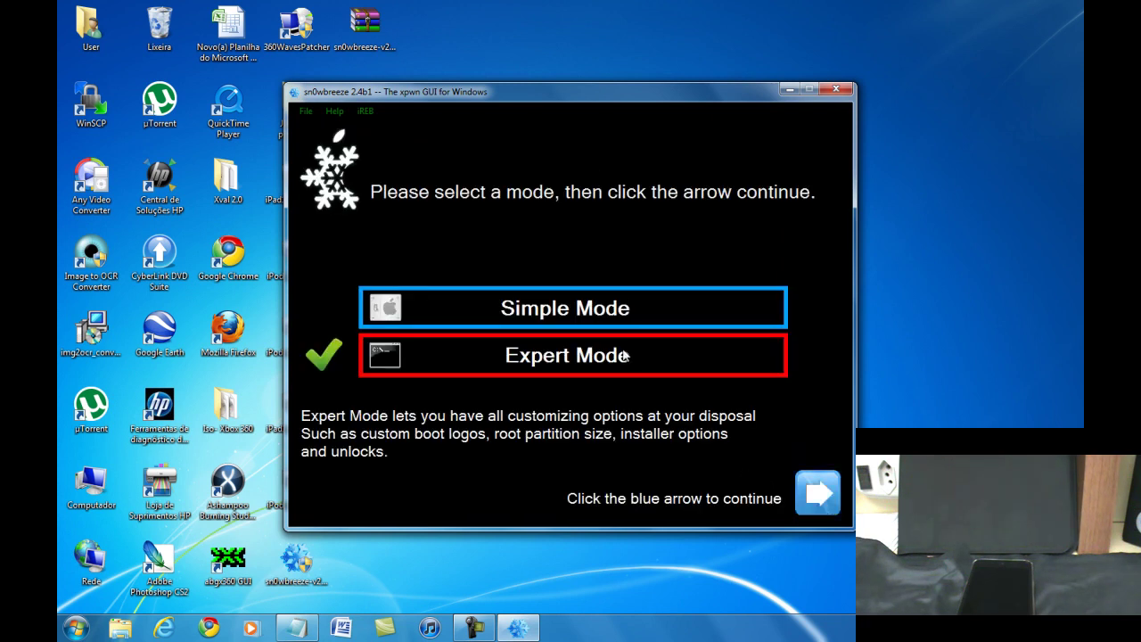
click(813, 496)
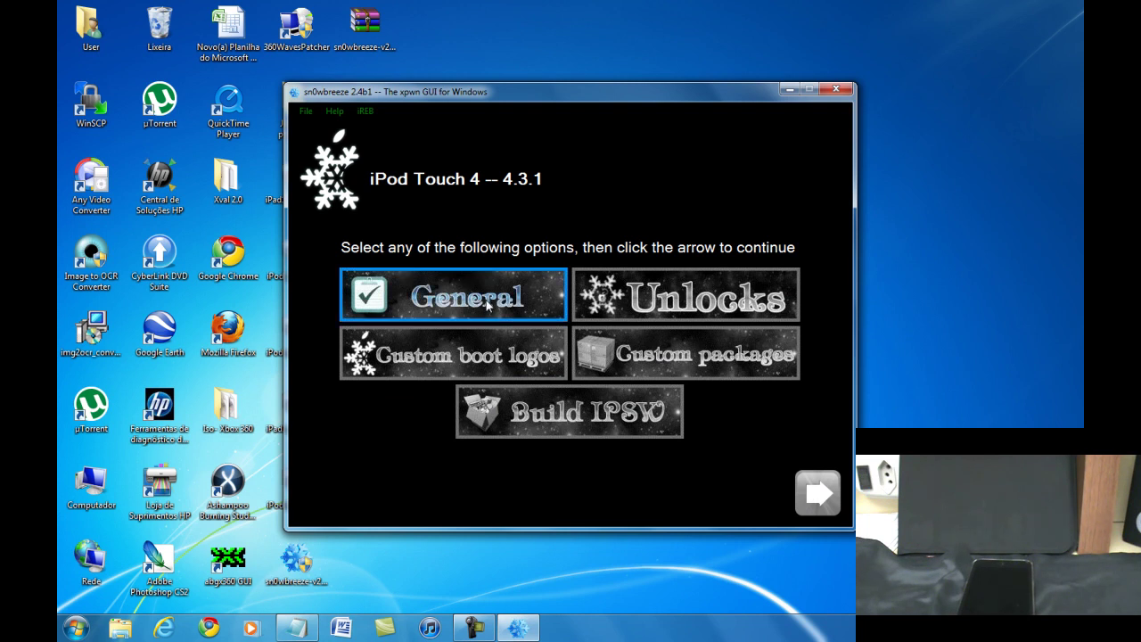
- In the General options, set the root partition size to 935 MB and continue to the custom apps
click(488, 305)
click(815, 493)
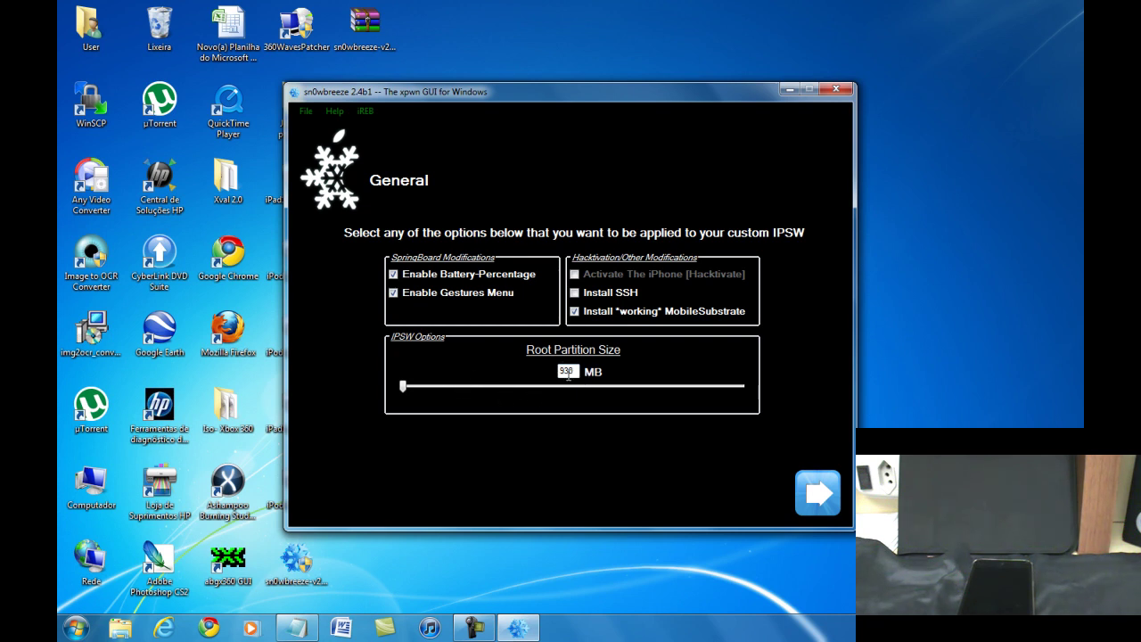
double_click(567, 373)
text(935)
click(813, 504)
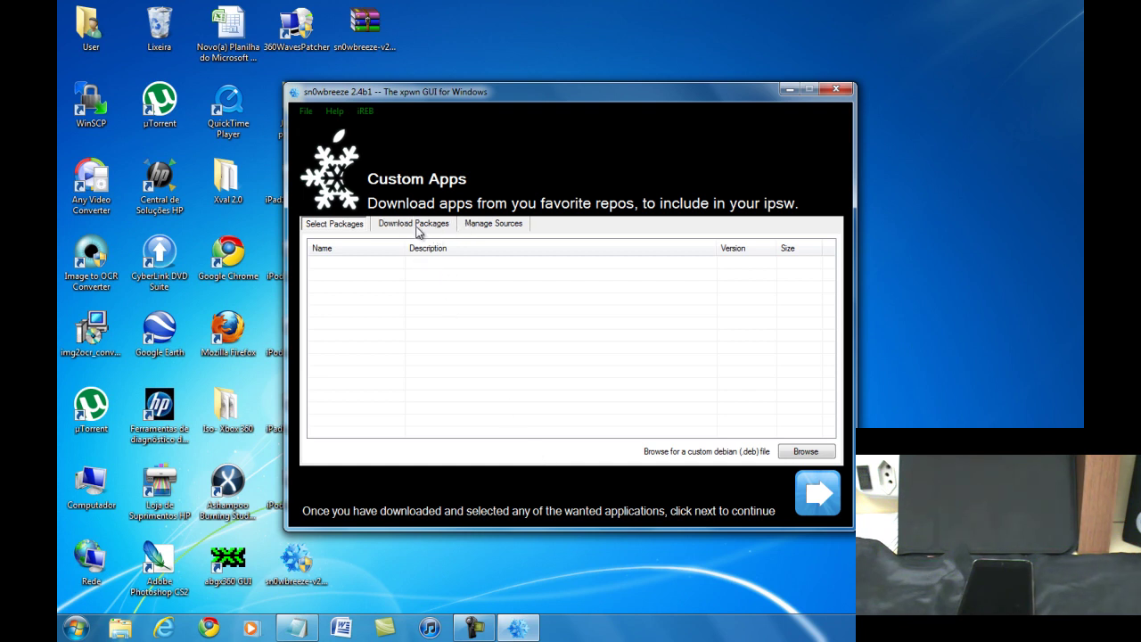
- Examine the custom apps' package download page and source list, and return to the build options without adding packages
click(419, 226)
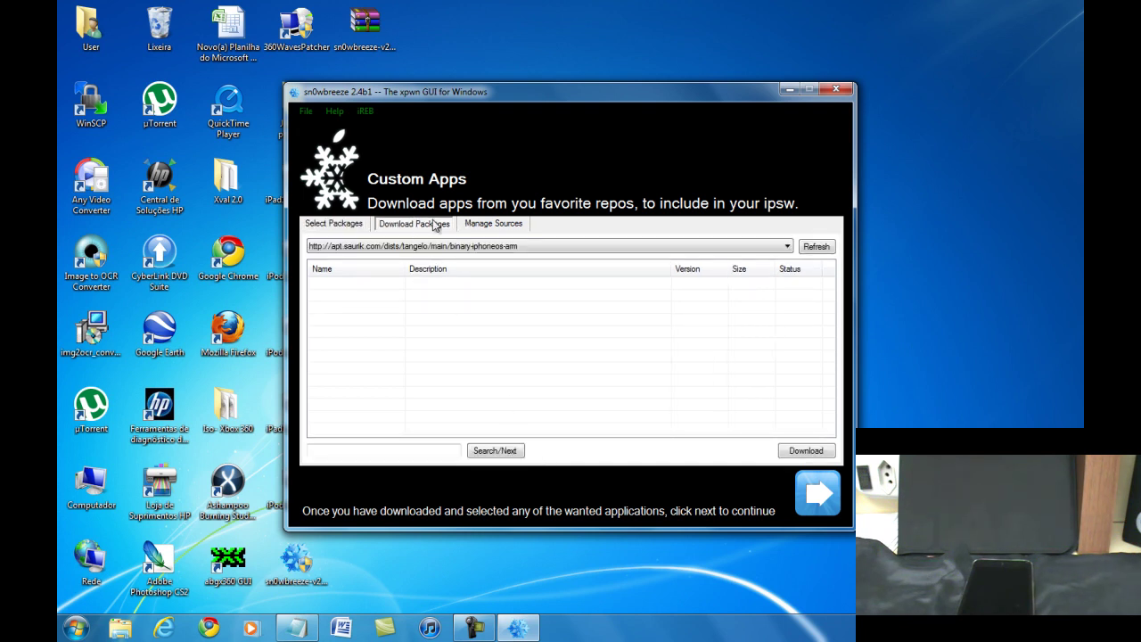
click(504, 229)
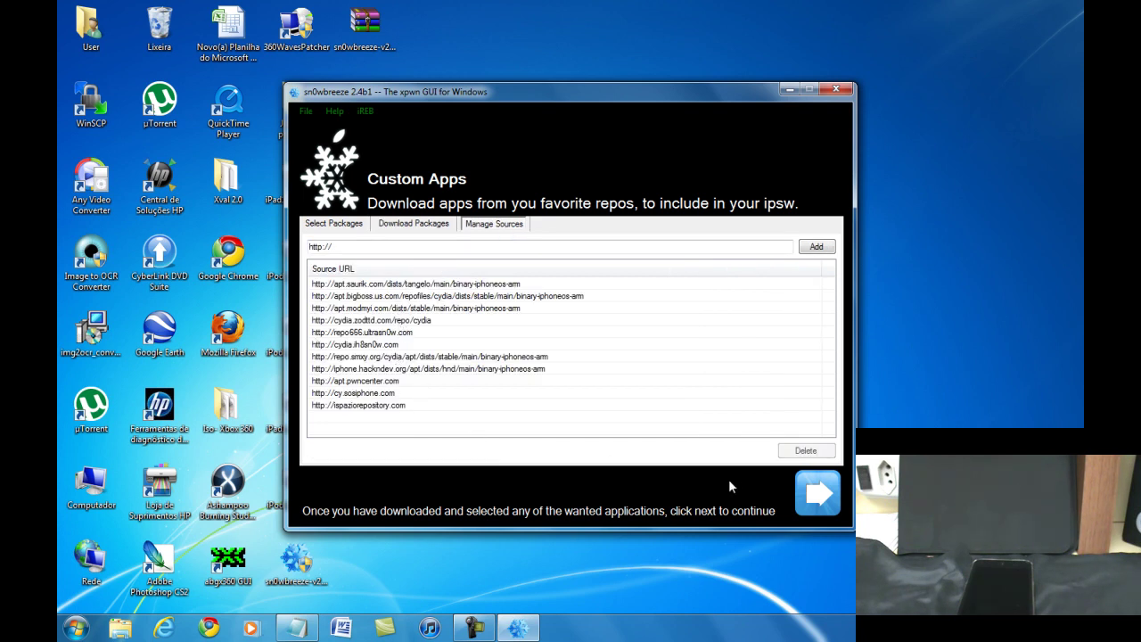
click(807, 505)
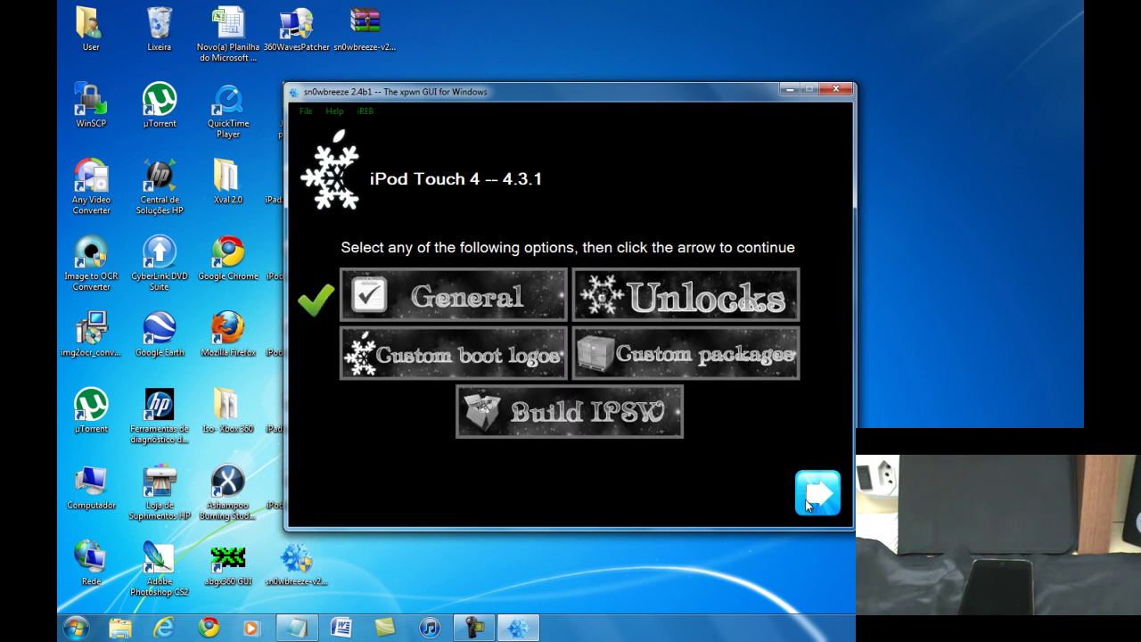
- Build the custom IPSW, trying PacMan during the wait and returning to the spinner
click(649, 420)
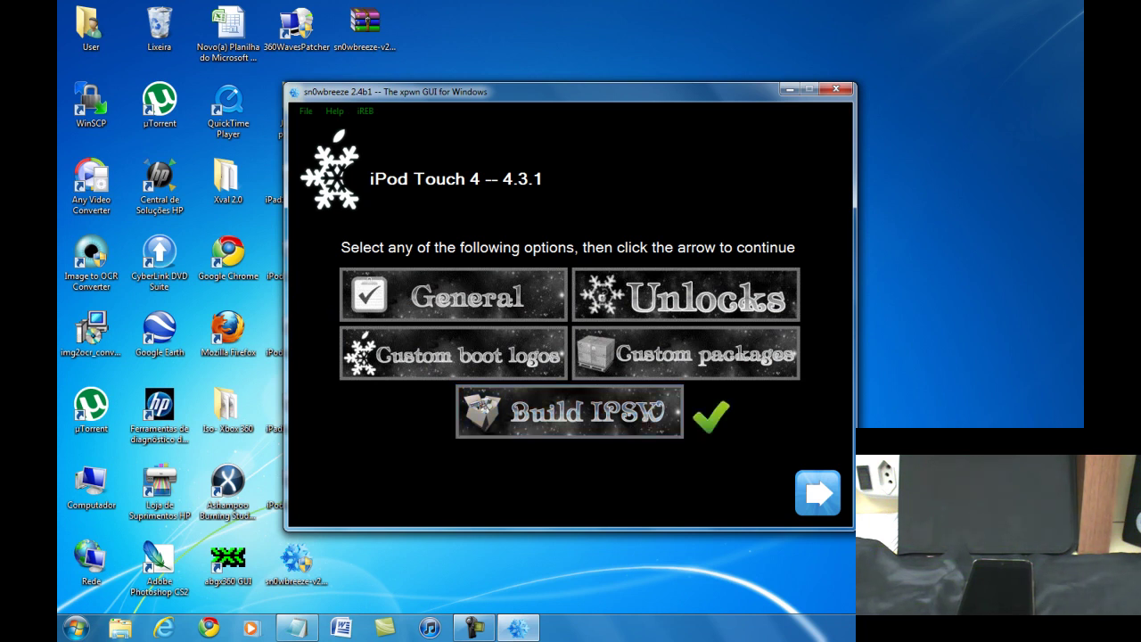
click(829, 506)
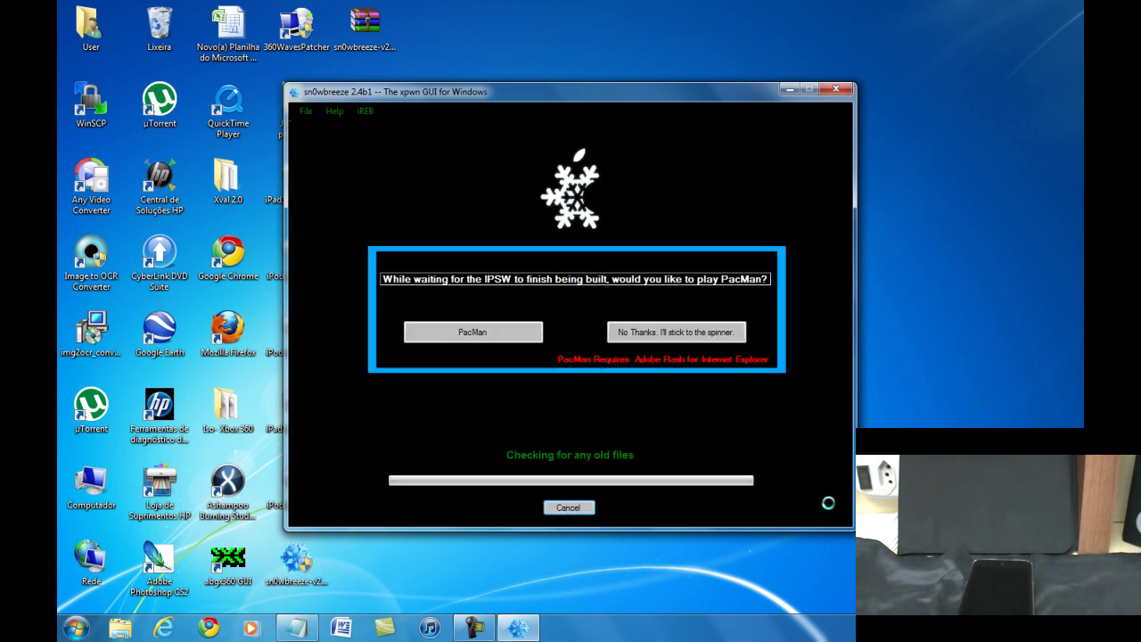
click(481, 333)
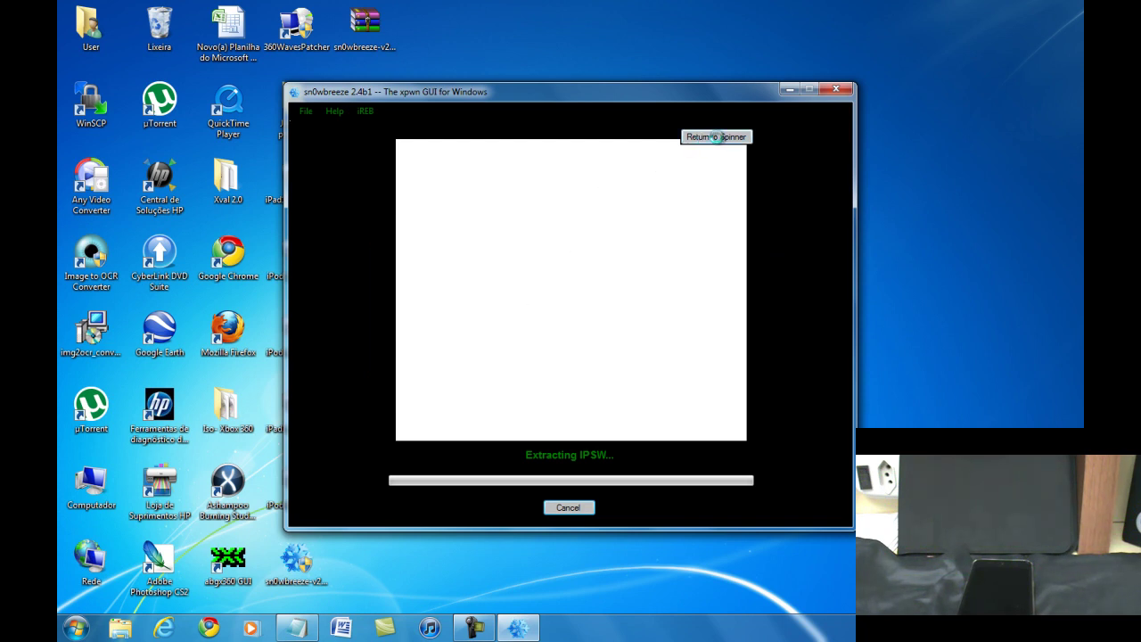
click(715, 136)
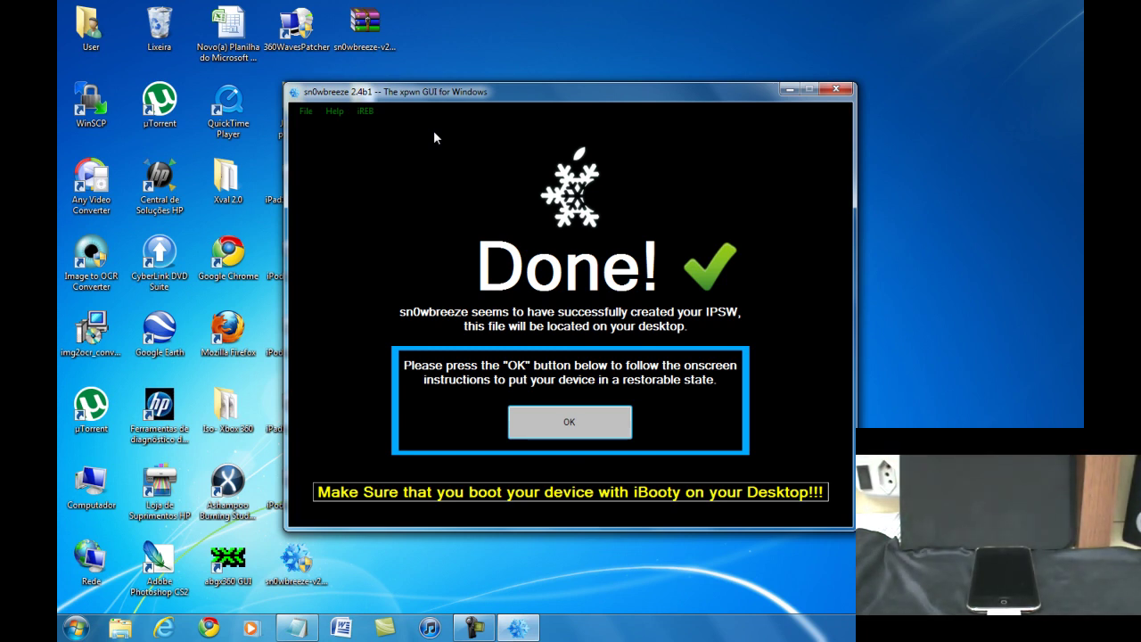
- Put the connected iPod in a pwned DFU state with DFU Pwner, and close sn0wbreeze to continue in iTunes
click(567, 419)
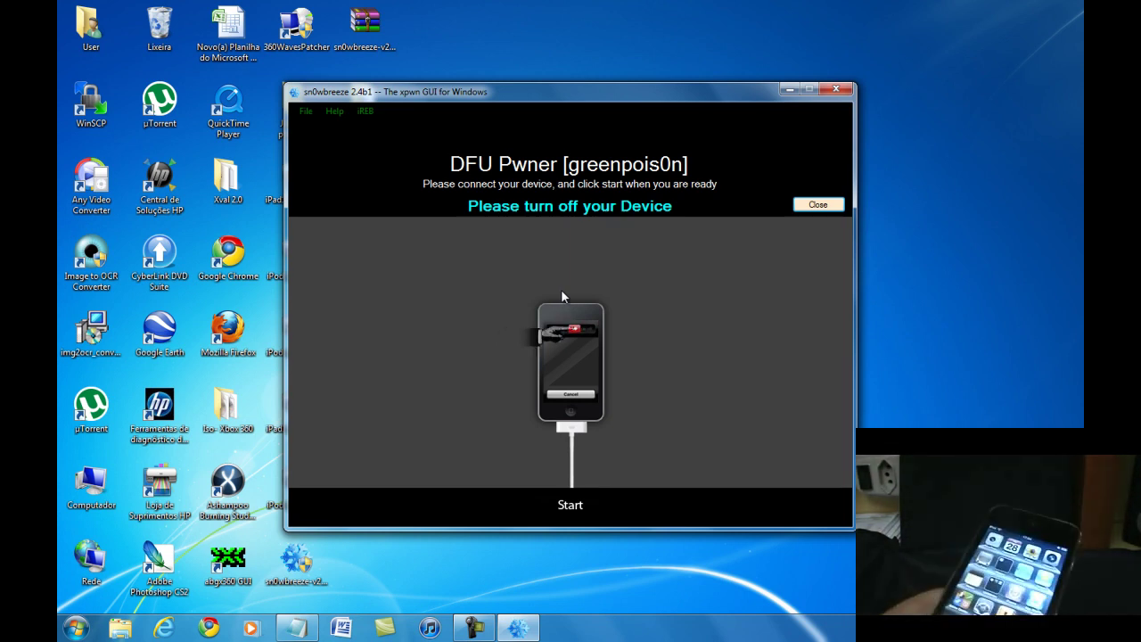
click(573, 506)
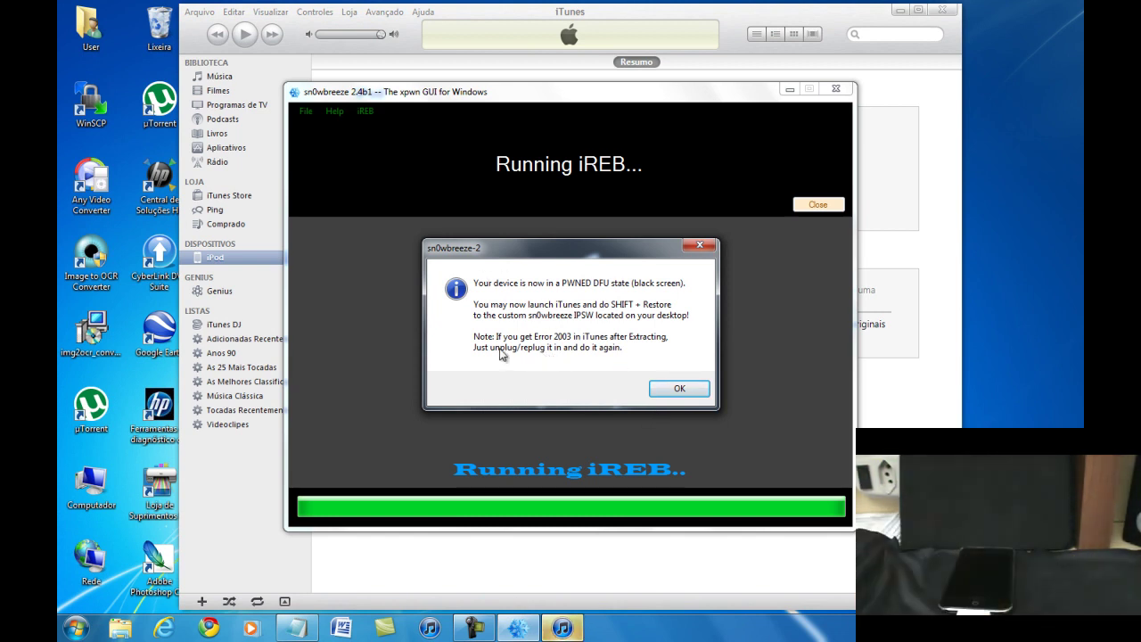
click(676, 387)
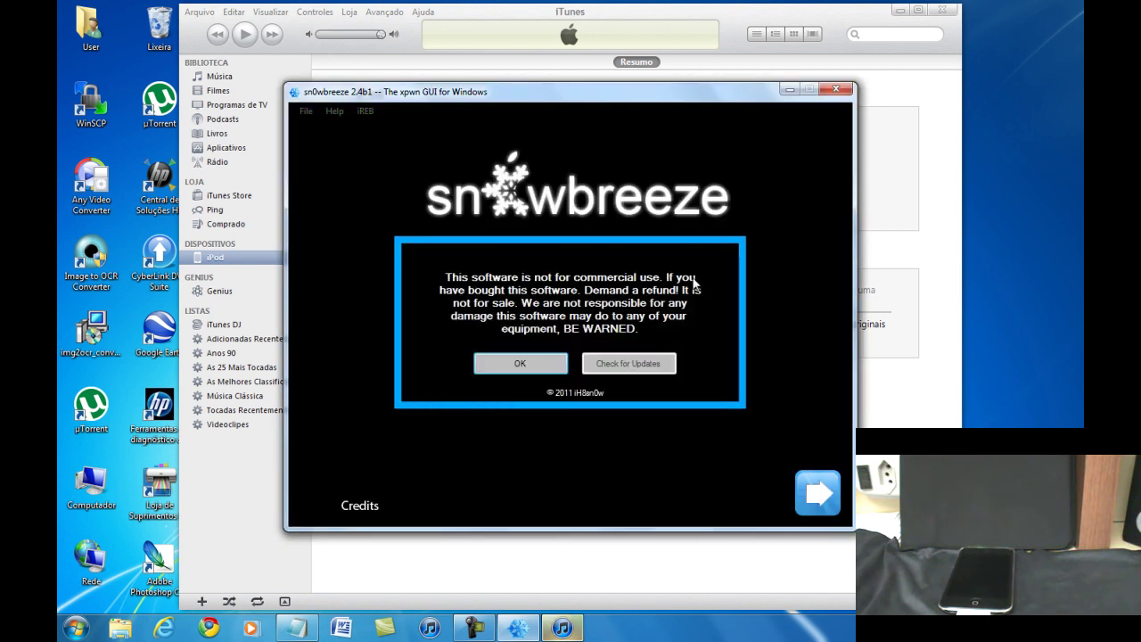
click(836, 89)
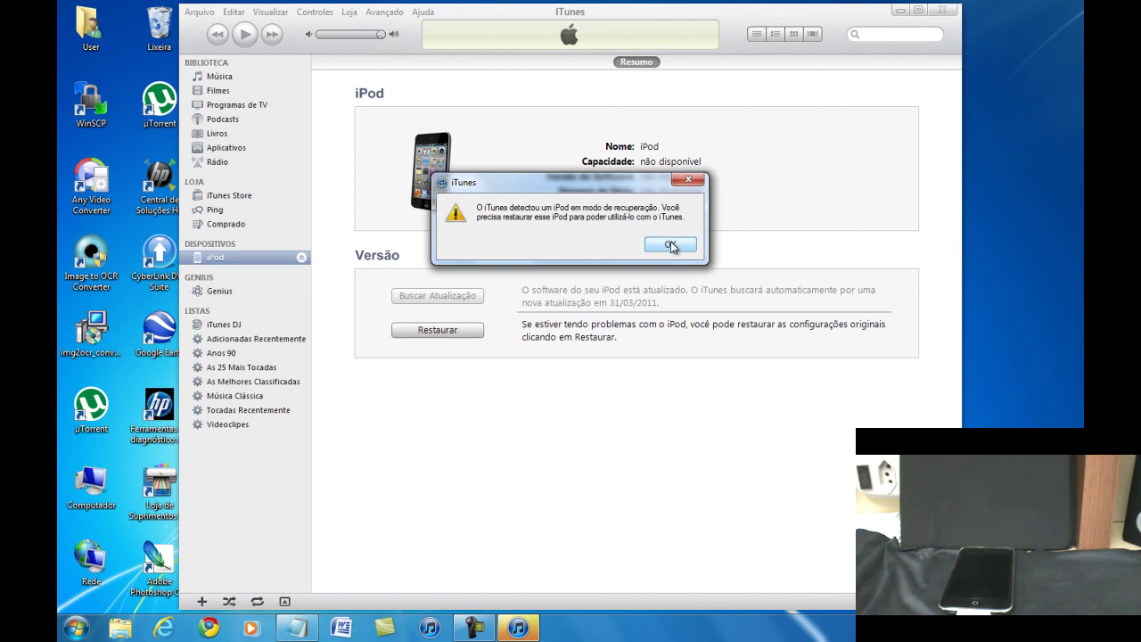
click(670, 245)
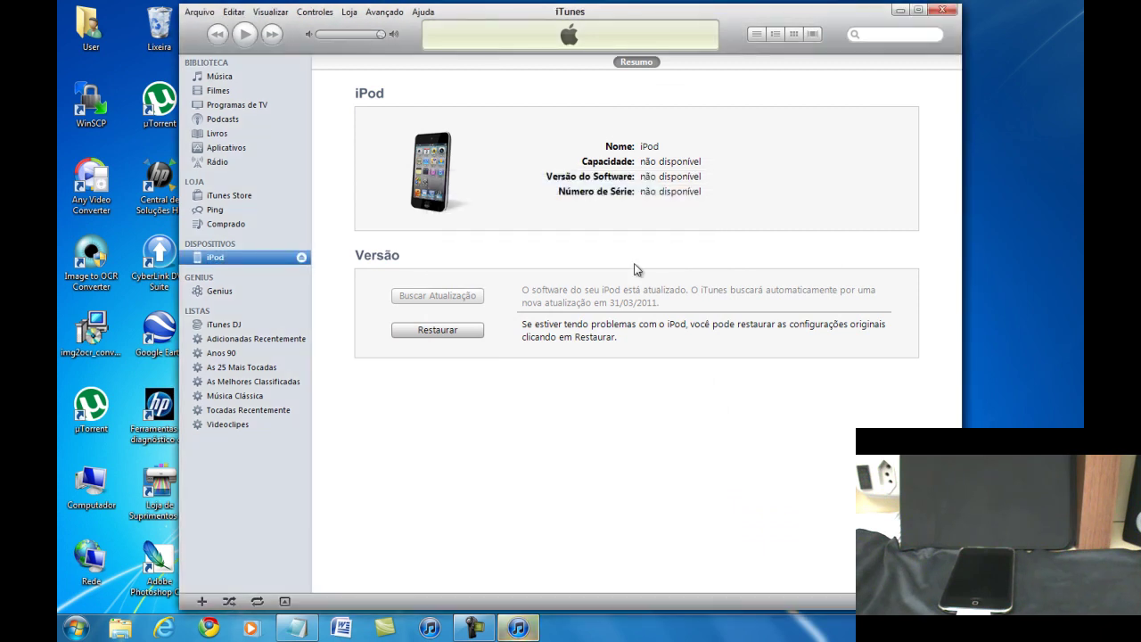
shift+click(446, 331)
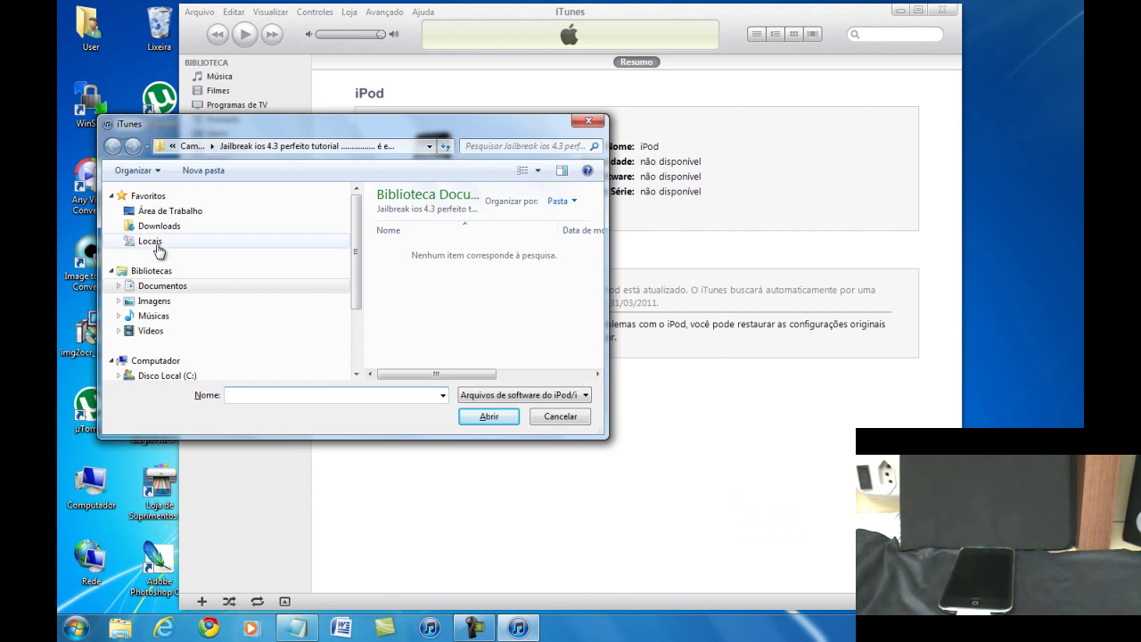
click(156, 212)
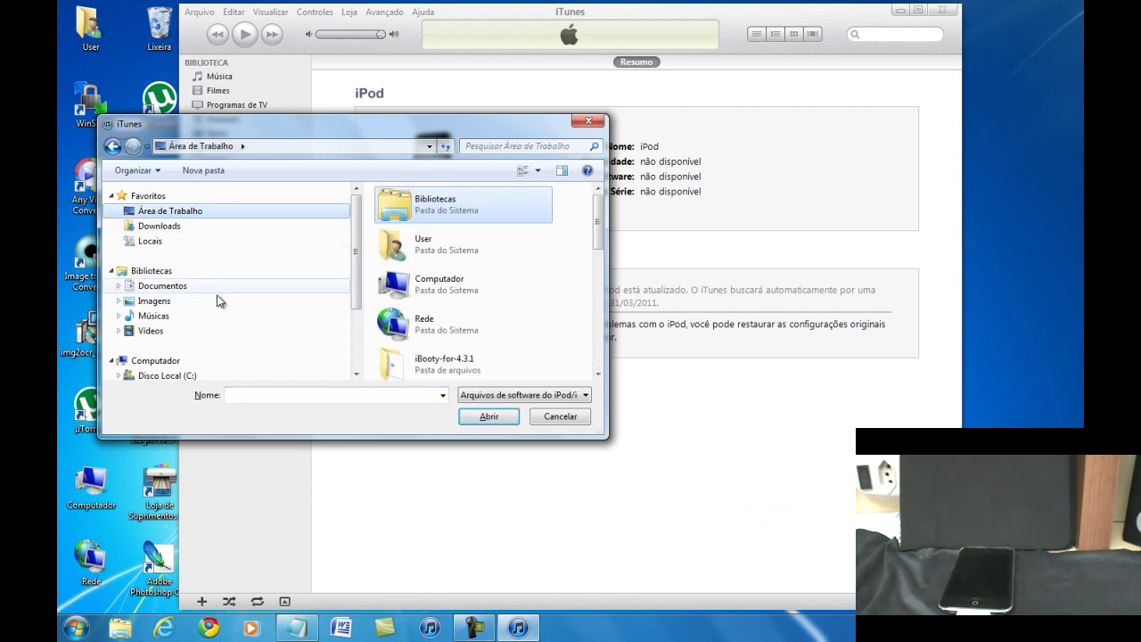
drag(594, 223, 597, 343)
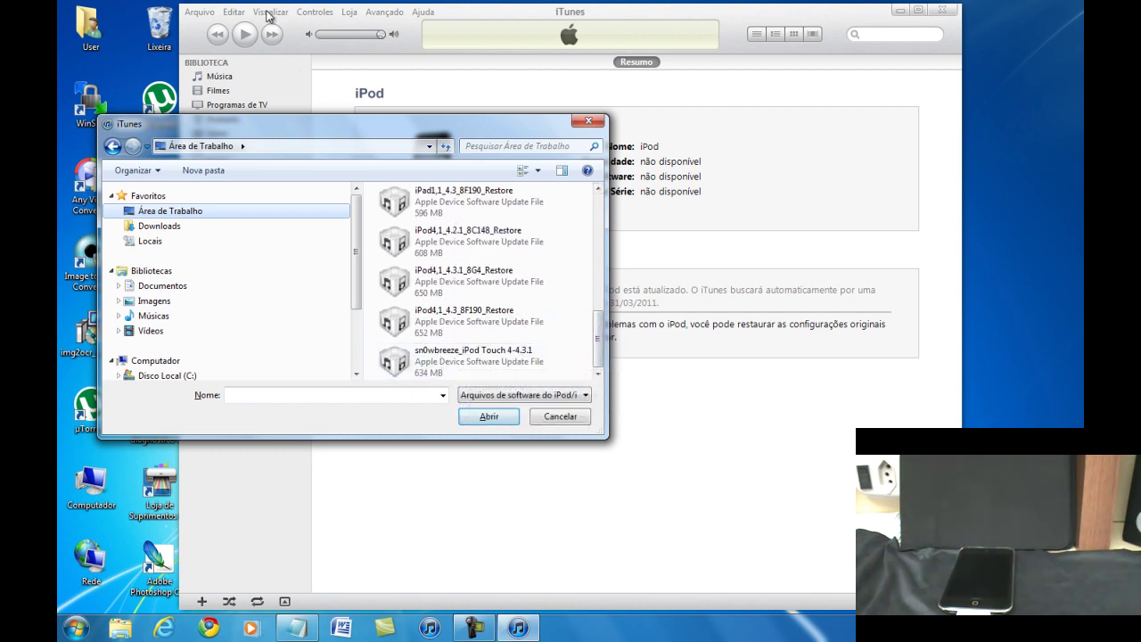
click(553, 416)
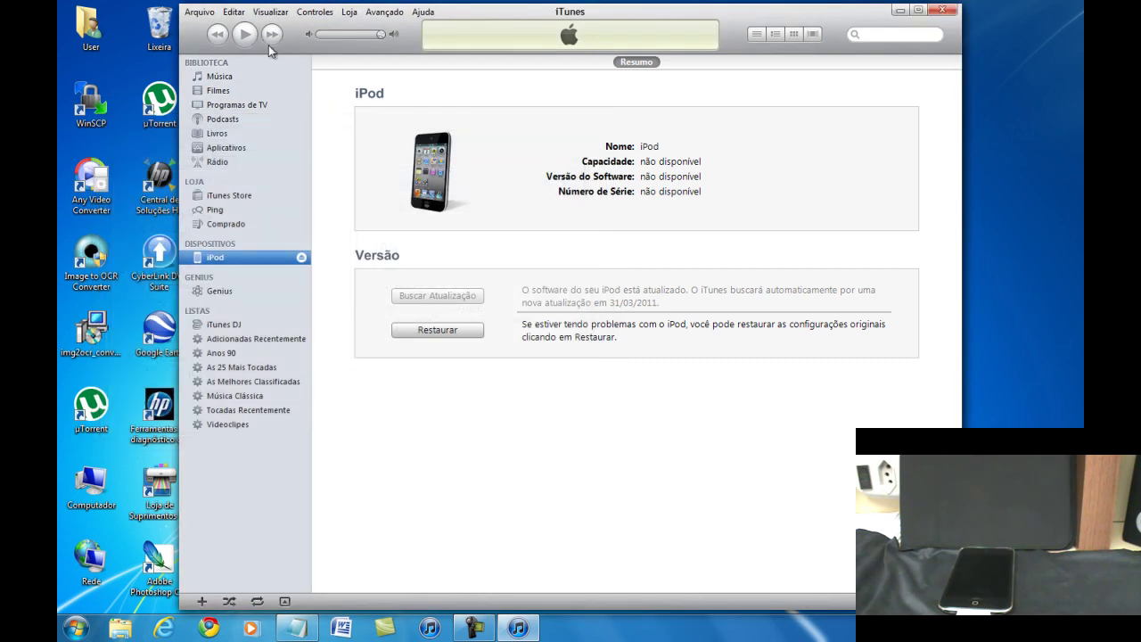
- Locate the custom sn0wbreeze_iPod Touch 4-4.3.1 firmware file on the desktop and return to iTunes
click(900, 11)
click(364, 183)
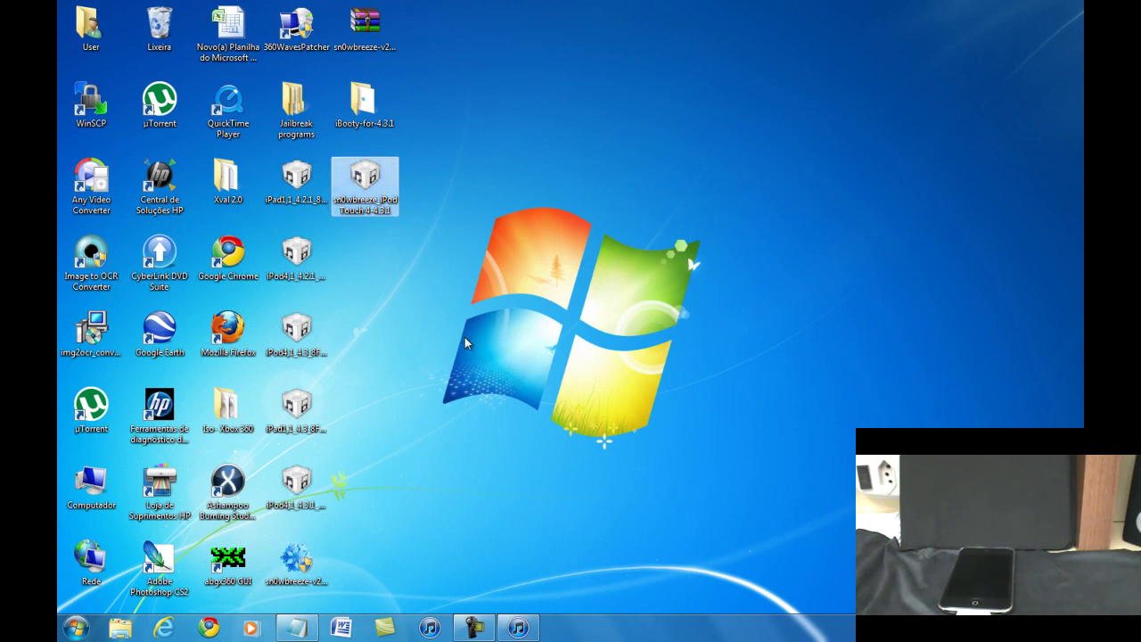
click(530, 596)
click(519, 628)
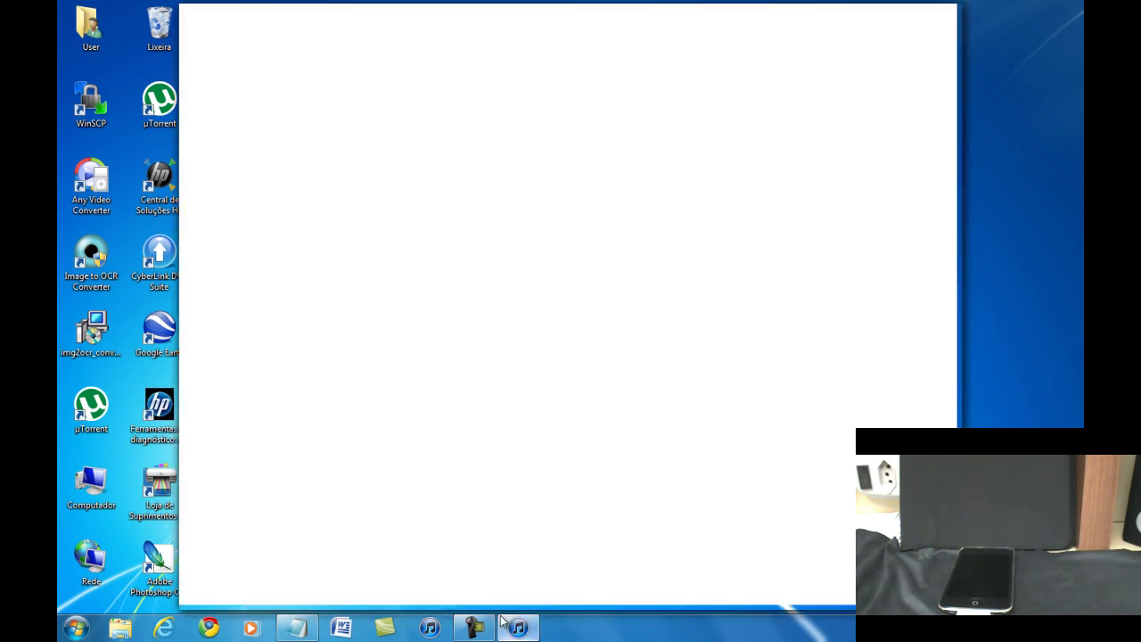
- Restore the iPod with the sn0wbreeze_iPod Touch 4-4.3.1 firmware from the desktop, and close iTunes without configuring the device
shift+click(438, 330)
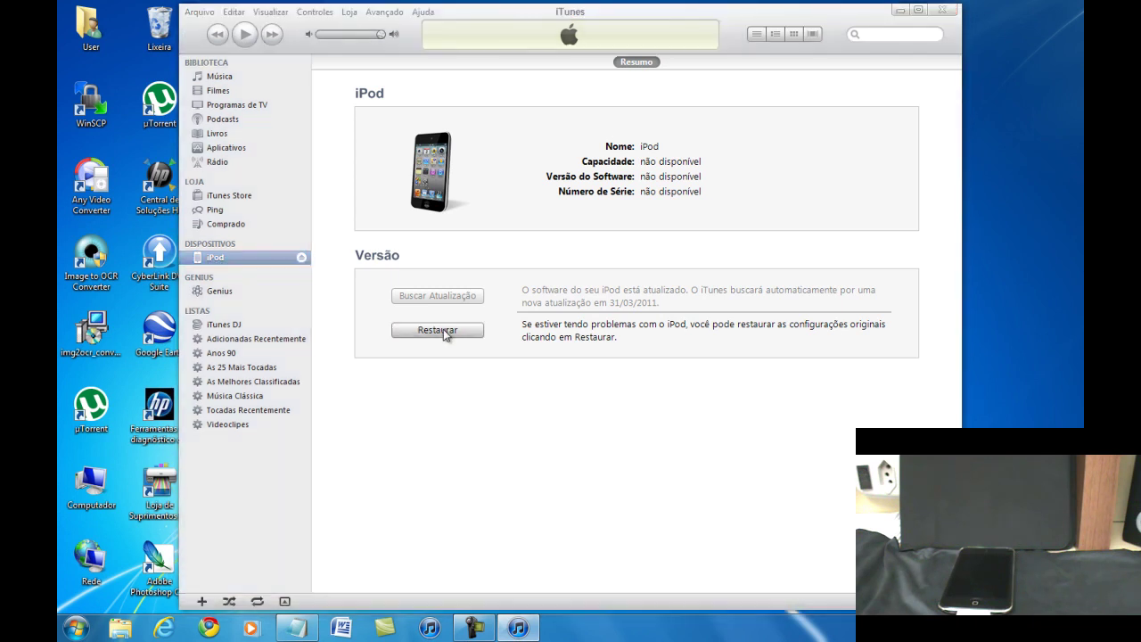
click(226, 211)
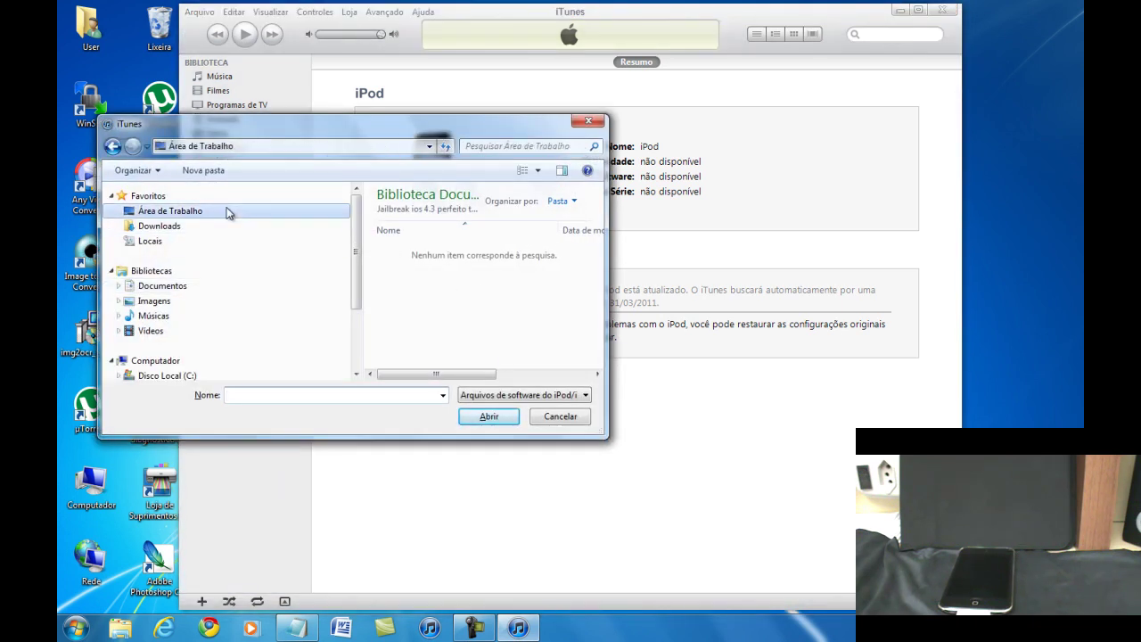
drag(600, 224, 597, 335)
click(489, 363)
click(486, 416)
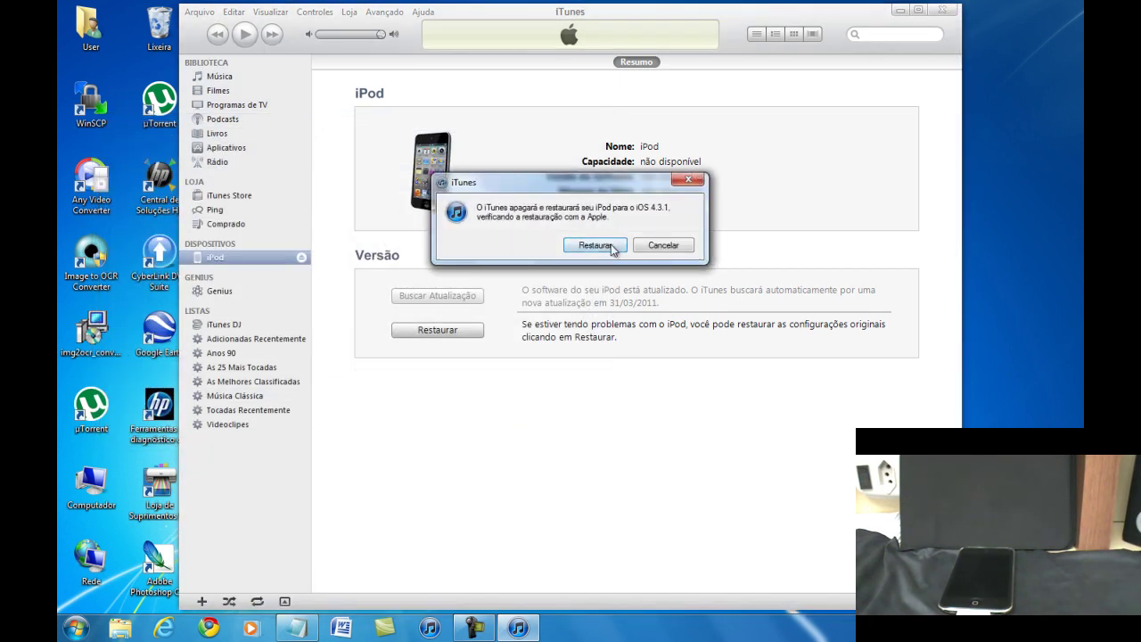
click(605, 247)
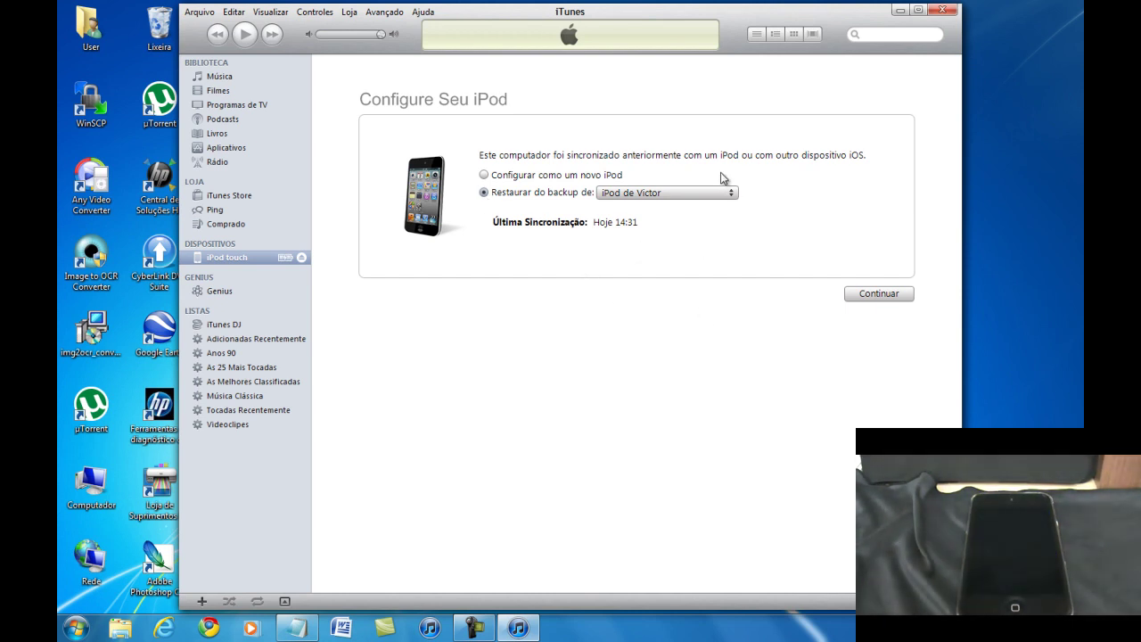
click(942, 10)
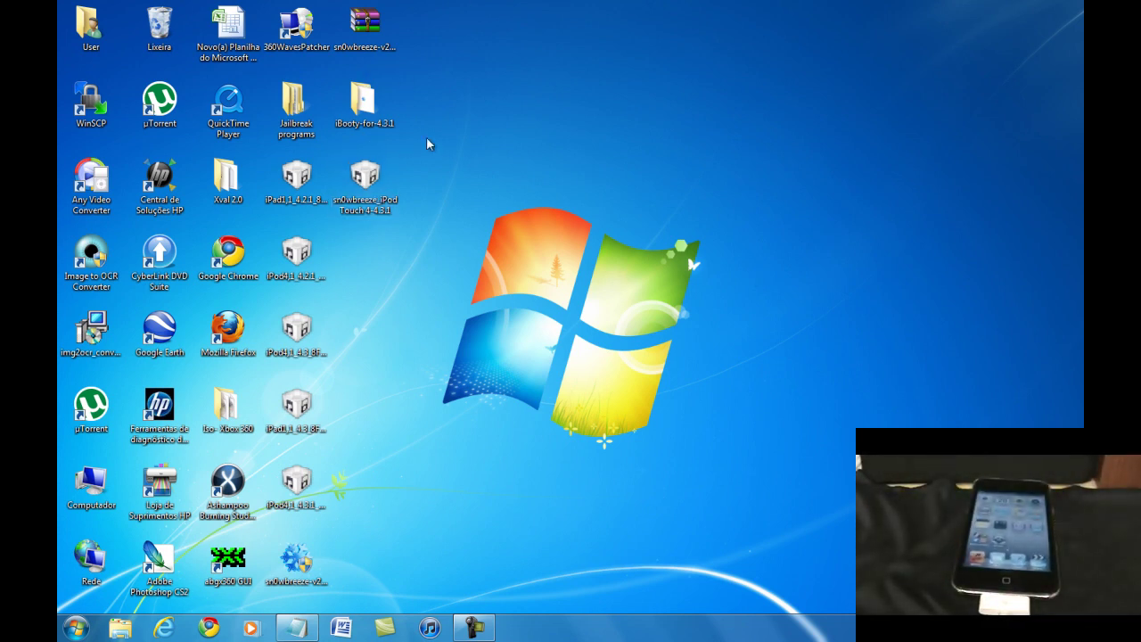
- Launch iBooty from the iBooty-for-4.3.1 folder on the desktop
drag(423, 127, 325, 82)
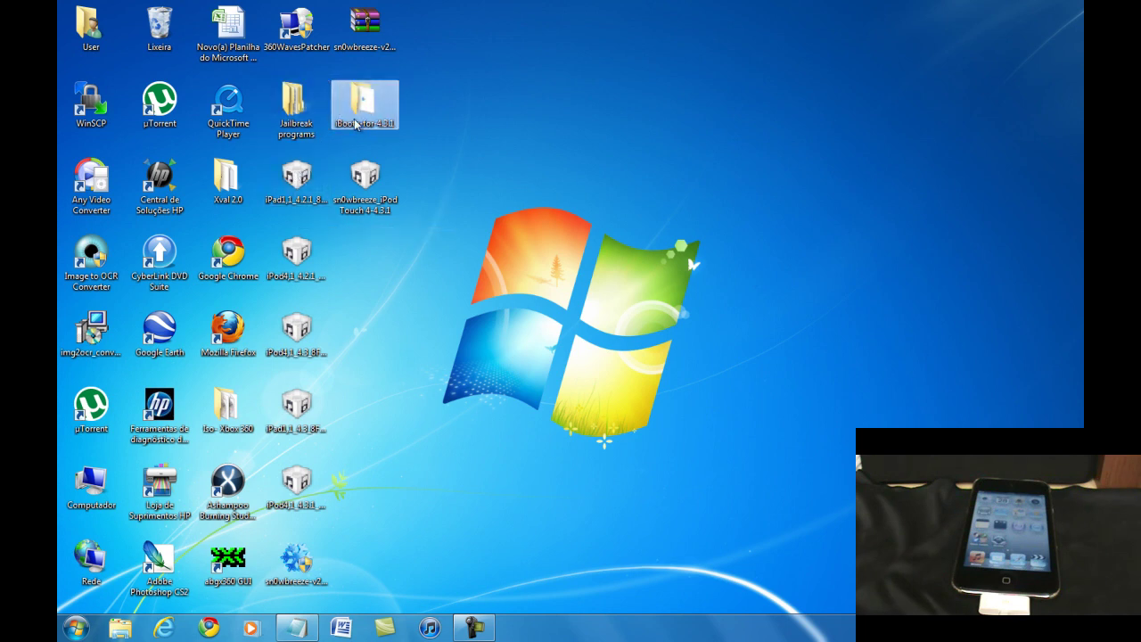
mouse_move(367, 134)
double_click(390, 117)
double_click(587, 137)
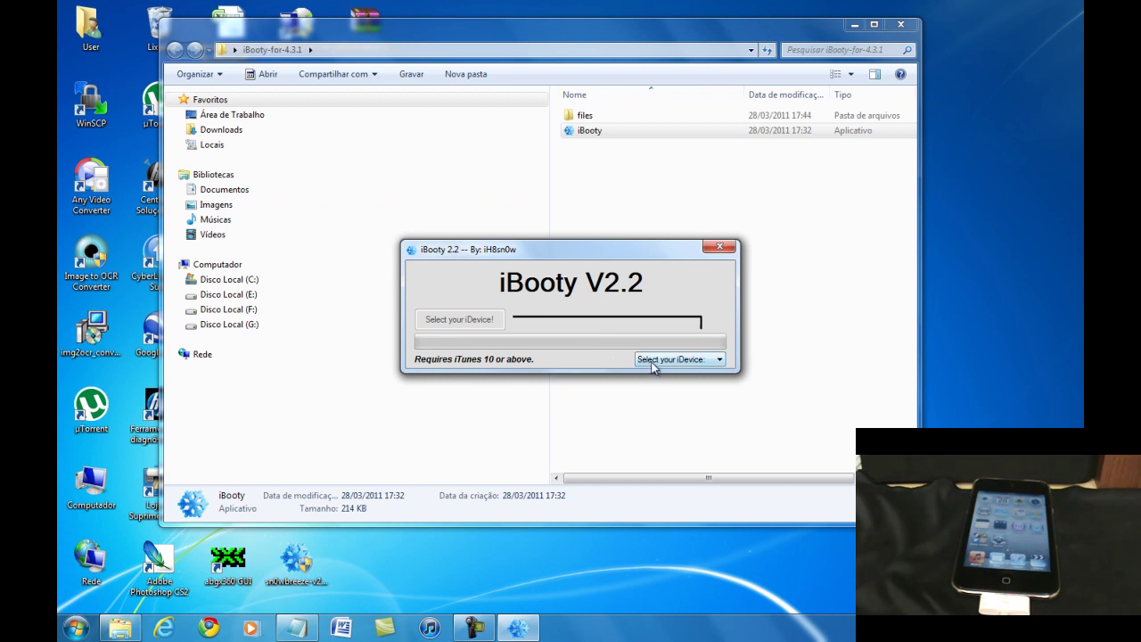
- Select iPod Touch 4 as the device in iBooty, and dismiss the recovery notice and close iTunes
click(649, 361)
click(653, 381)
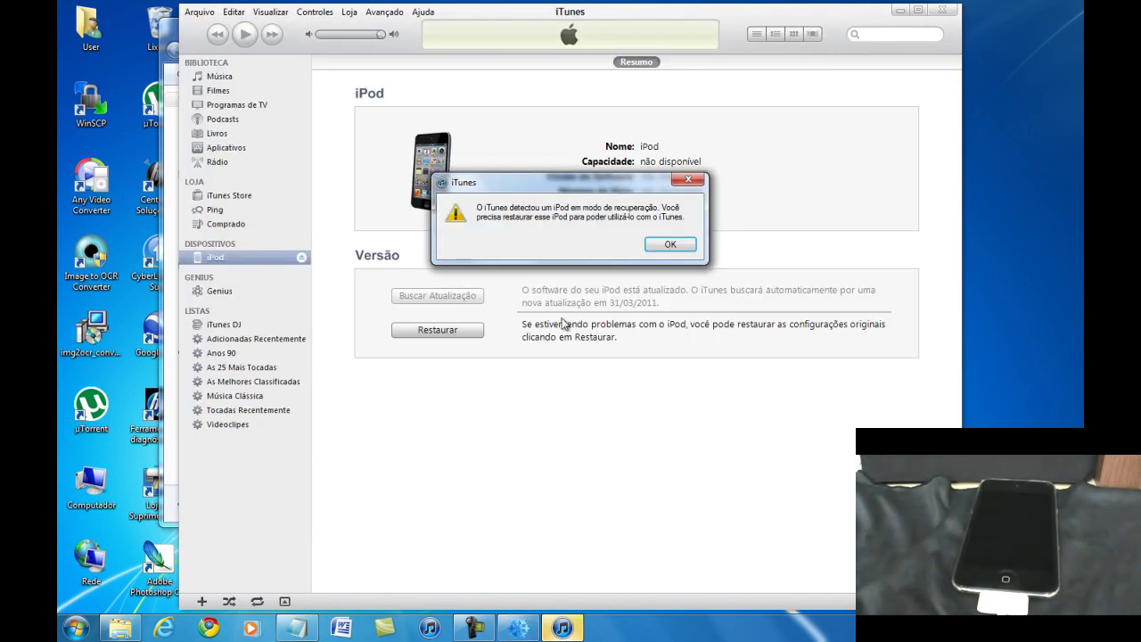
click(674, 246)
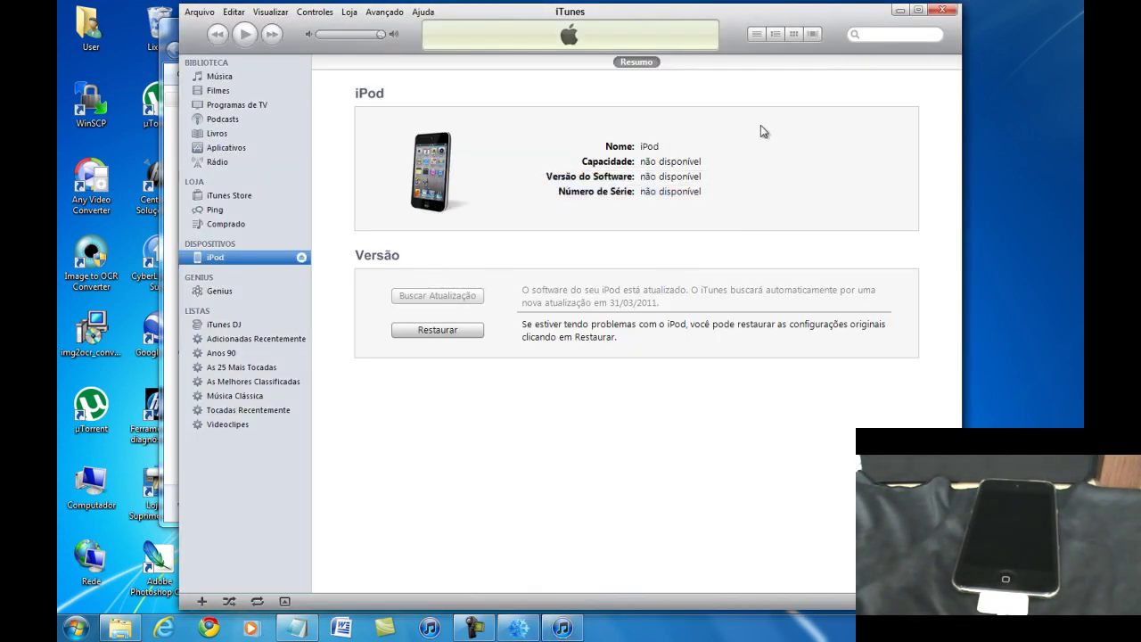
click(941, 10)
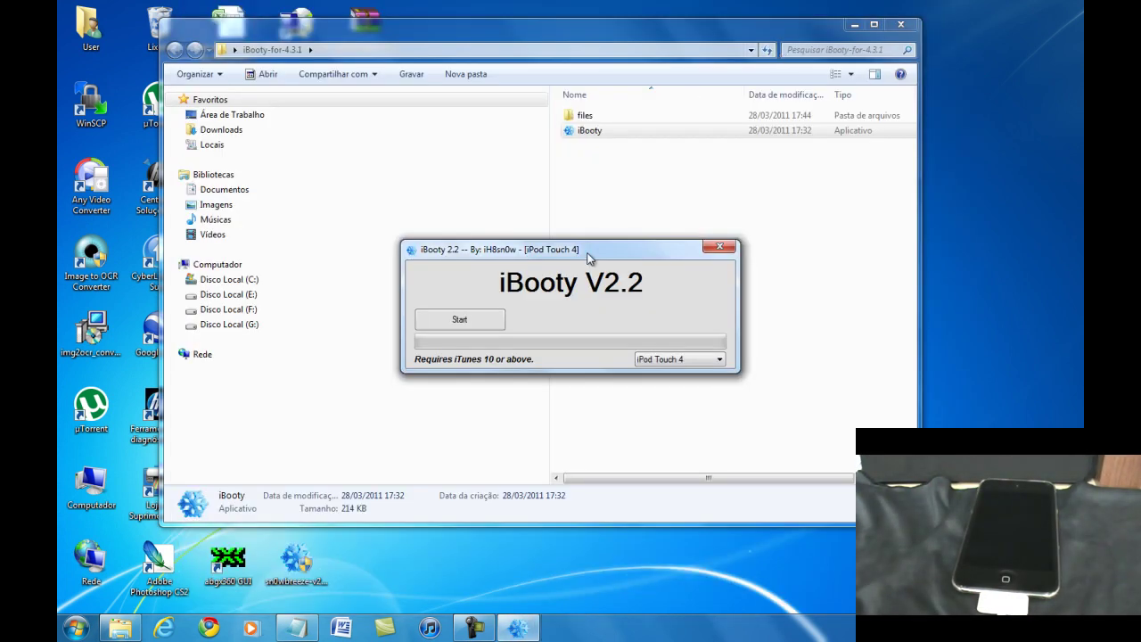